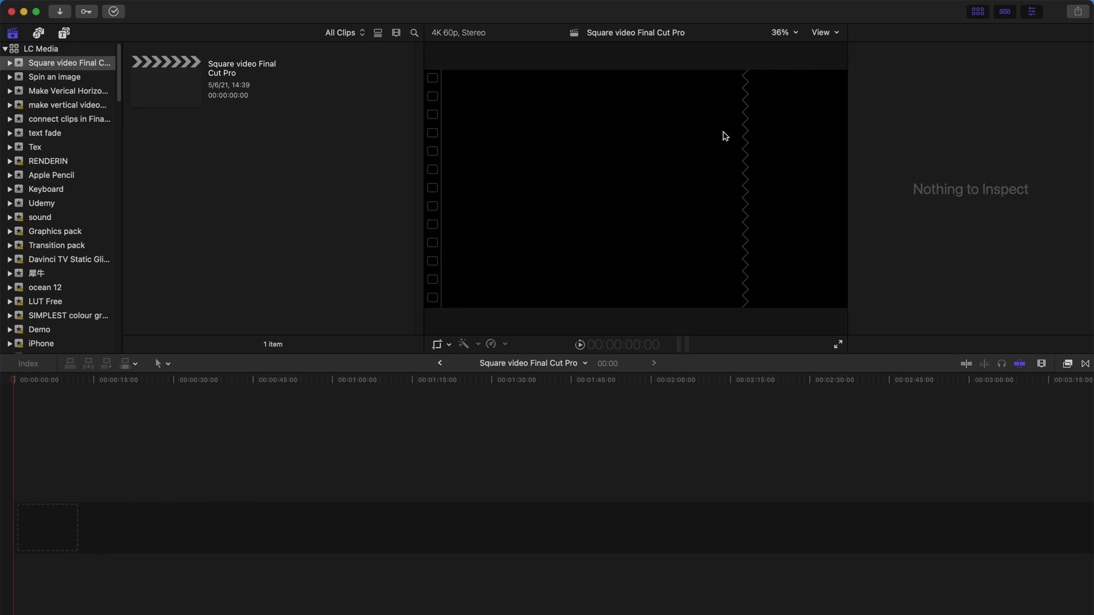
# - Create a new project in the Square video event and name it 'Square'
pyautogui.rightClick(86, 66)
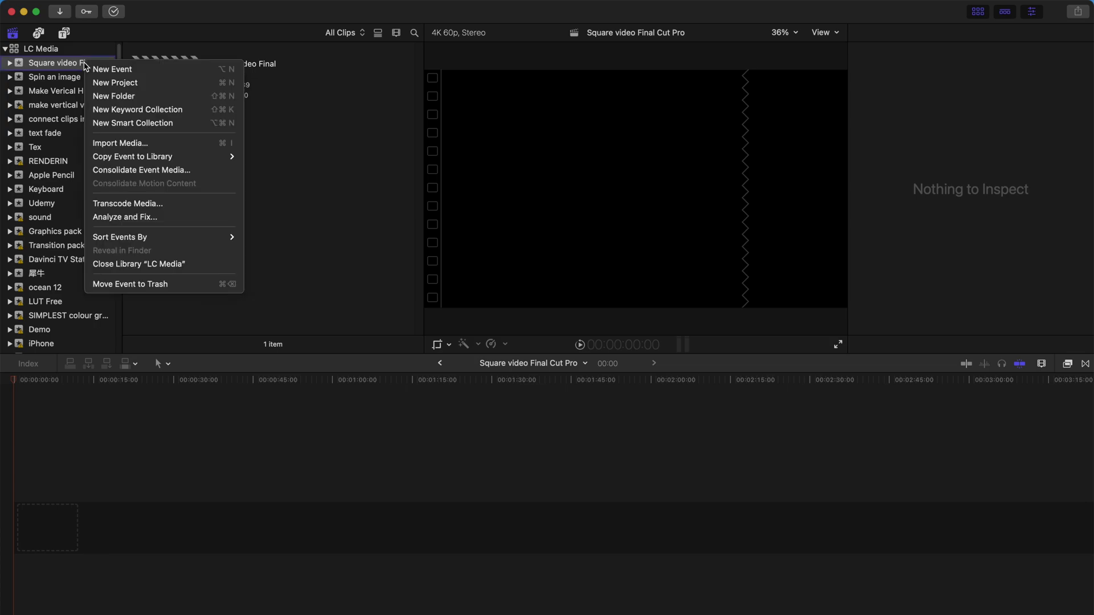
pyautogui.click(117, 83)
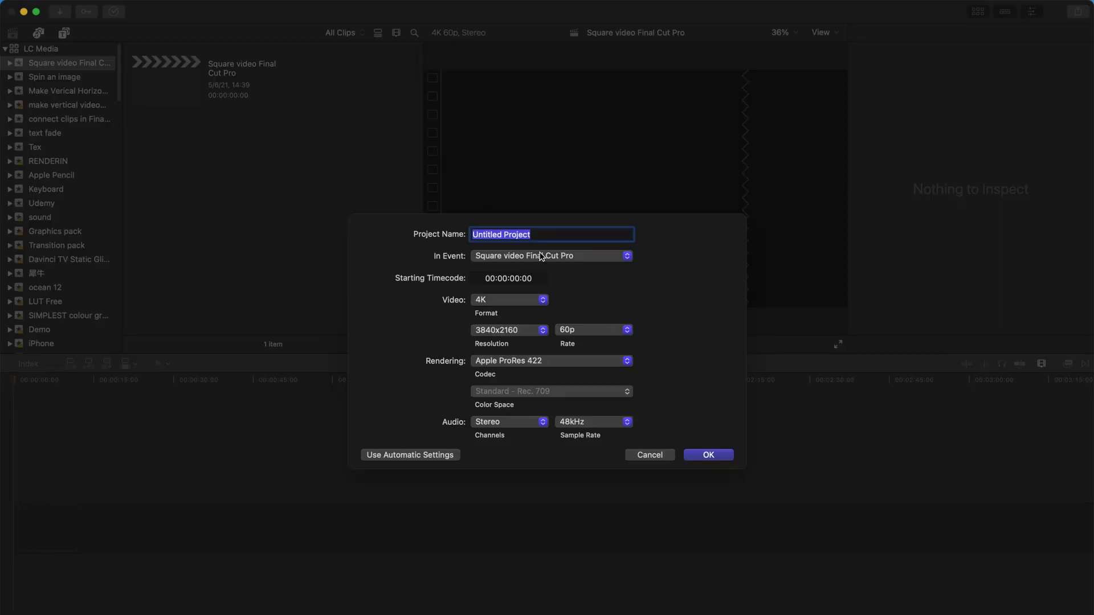
pyautogui.doubleClick(550, 238)
pyautogui.tripleClick(550, 238)
pyautogui.press('BackSpace')
pyautogui.write('Square')
# - Set the project's video format to Square at 1080x1080 resolution
pyautogui.click(542, 301)
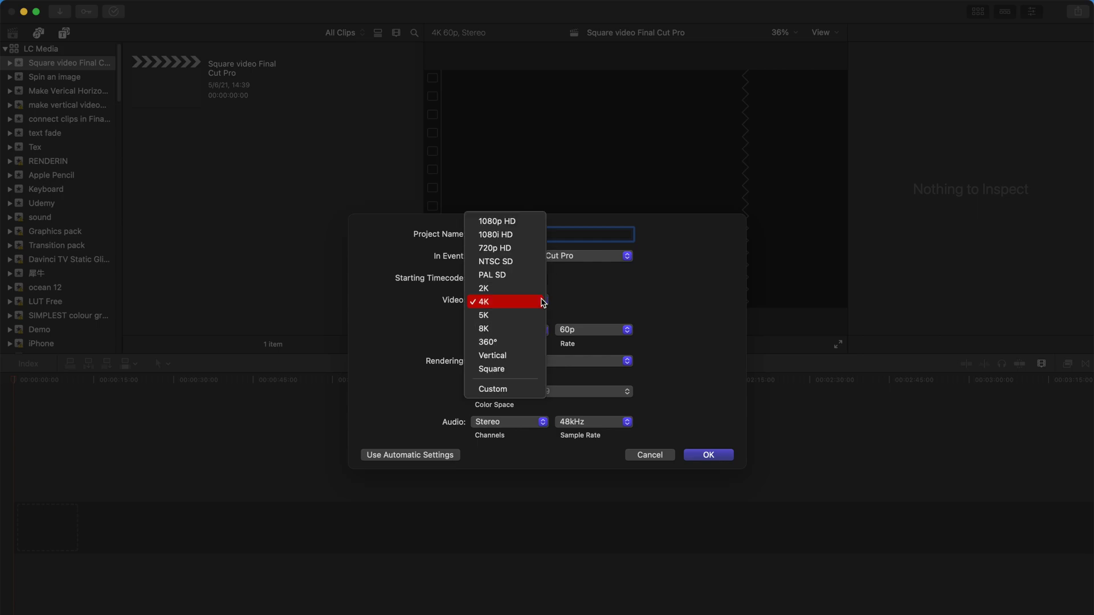
pyautogui.click(515, 369)
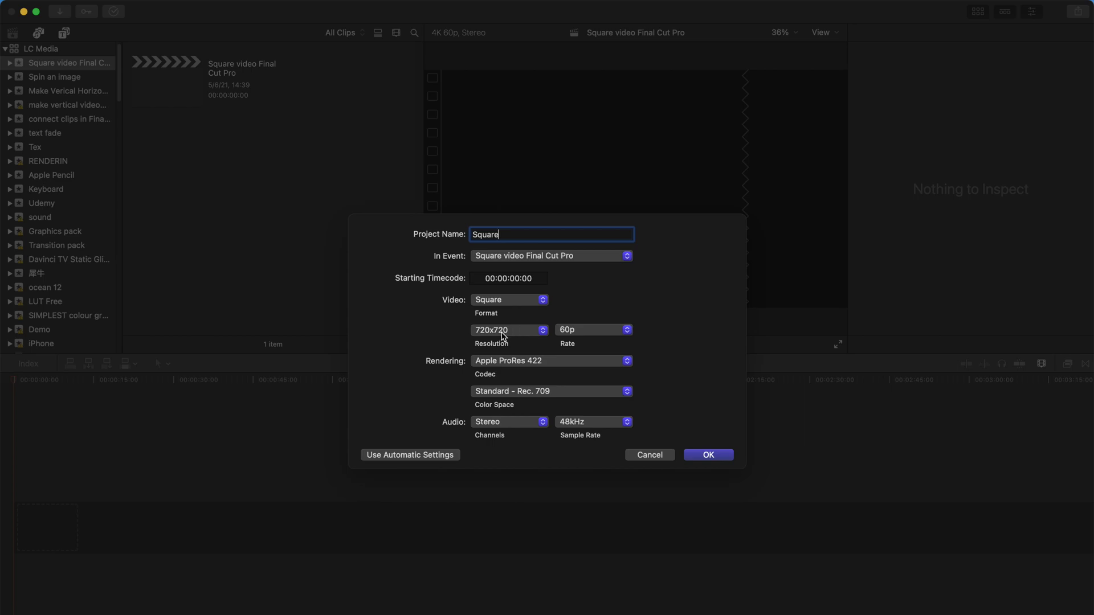
pyautogui.click(500, 333)
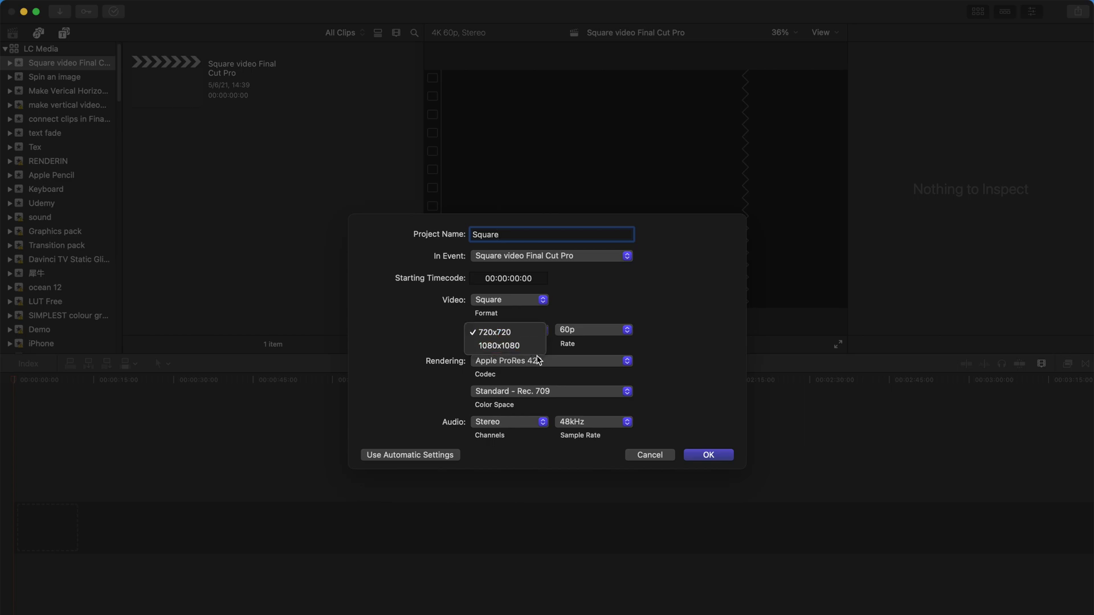
pyautogui.click(514, 346)
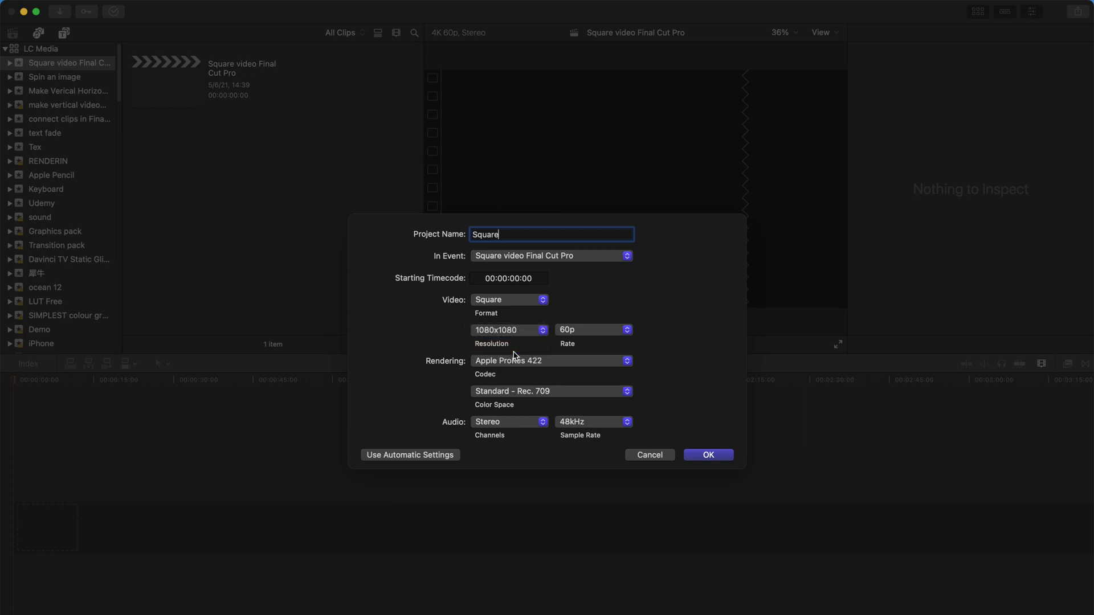
pyautogui.click(516, 308)
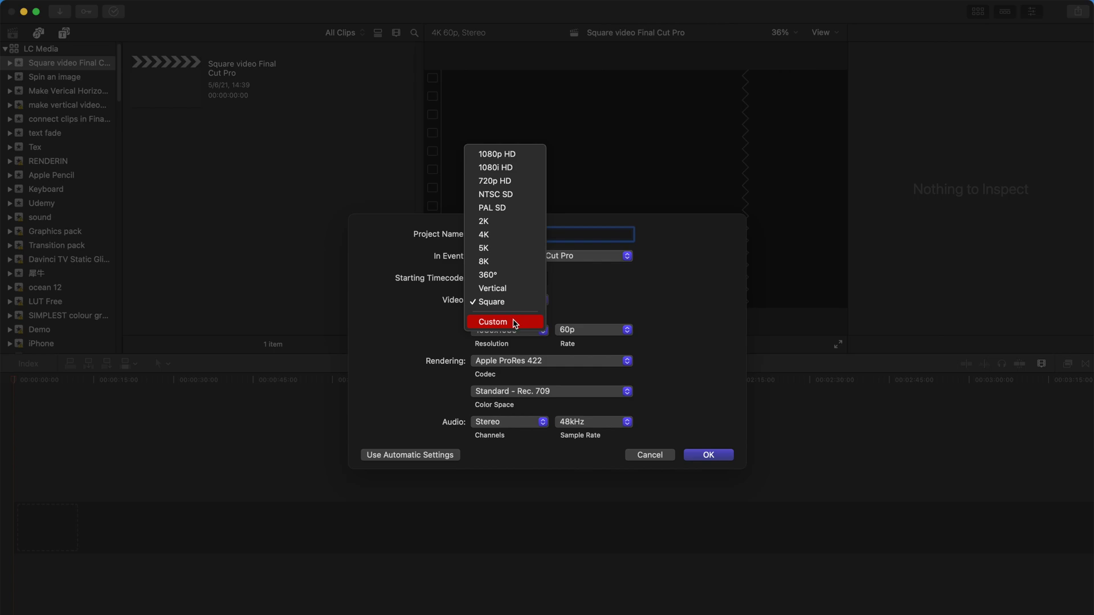
# - Switch the project's video format to Custom after trying 4K and Square
pyautogui.click(514, 323)
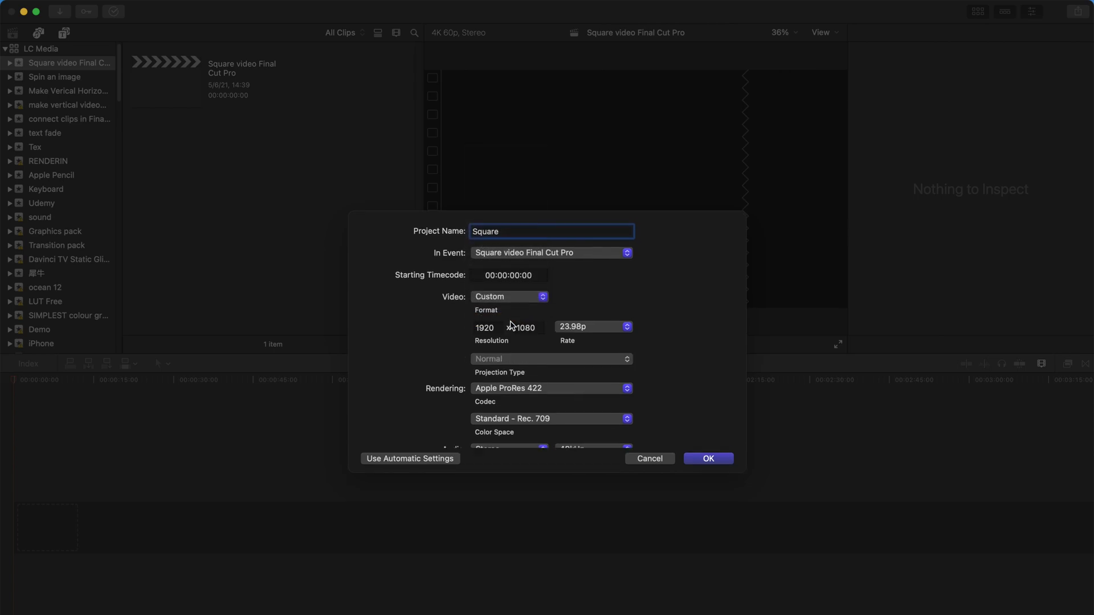
pyautogui.click(515, 285)
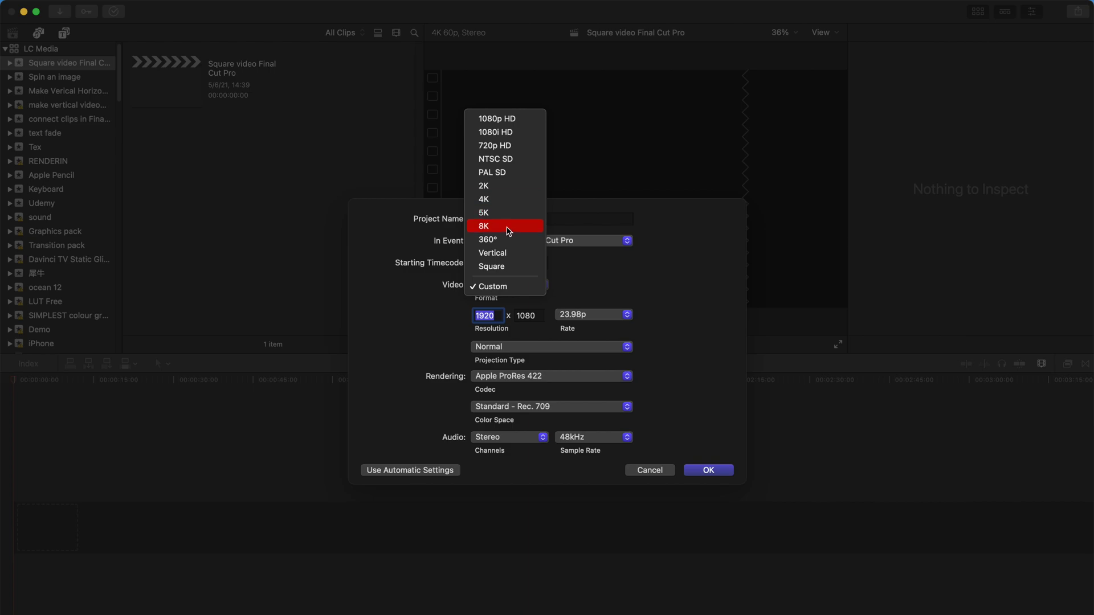
pyautogui.click(507, 199)
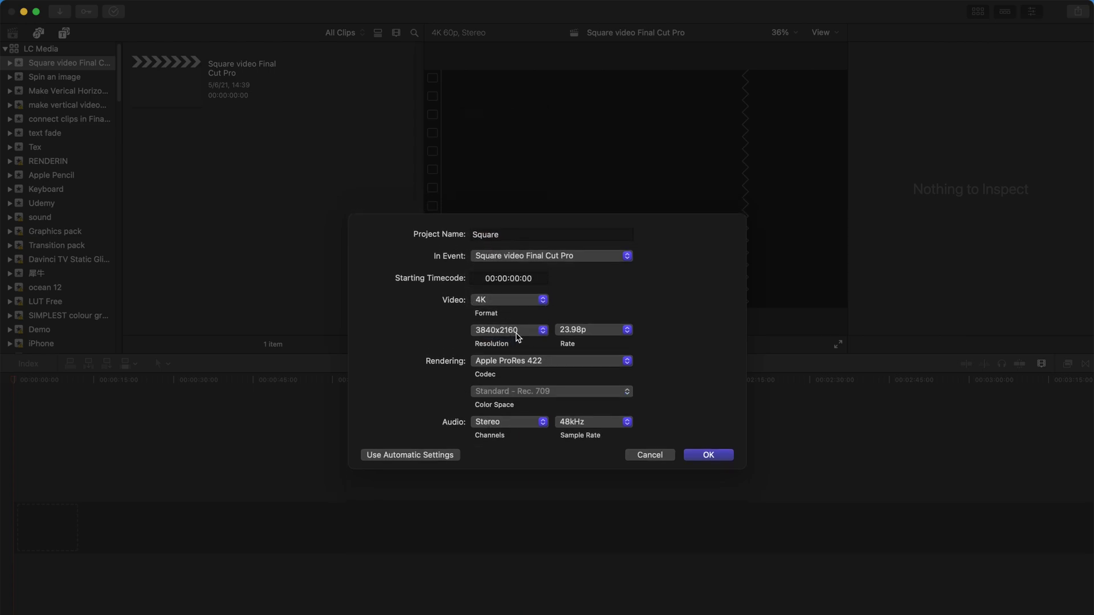
pyautogui.click(541, 302)
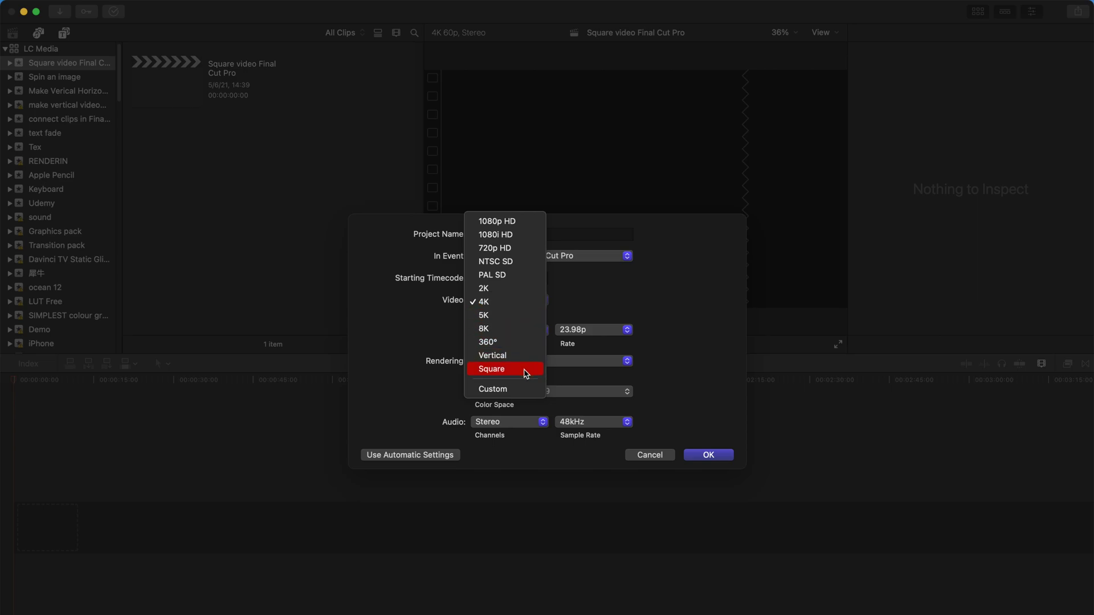
pyautogui.click(525, 372)
pyautogui.click(531, 302)
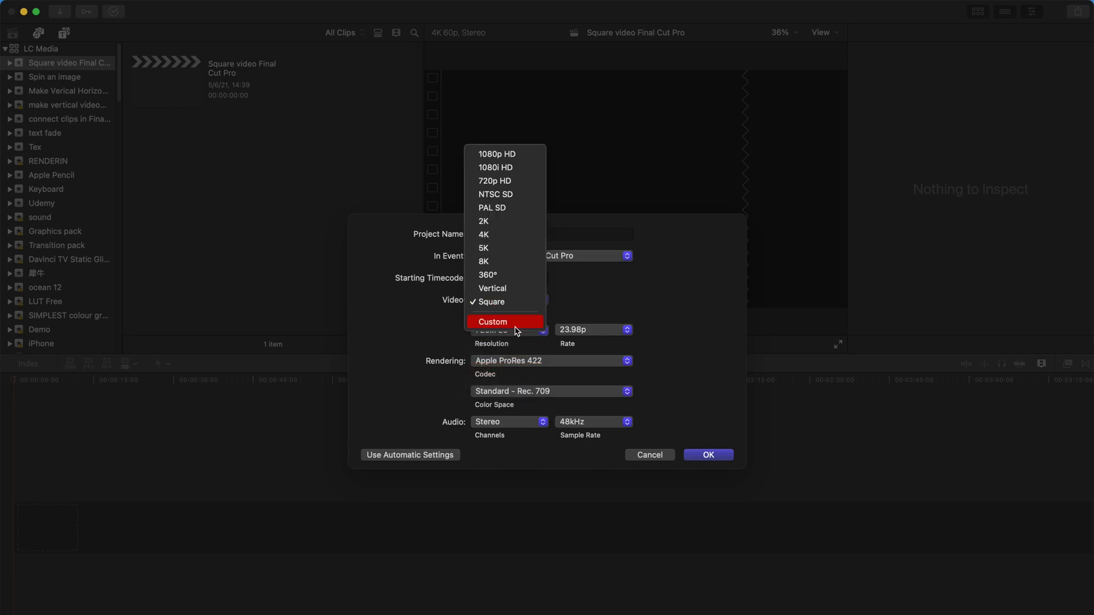
pyautogui.click(516, 322)
# - Enter a 2160 x 2160 resolution, 60p frame rate and Rec. 709 colour space
pyautogui.doubleClick(487, 315)
pyautogui.write('21')
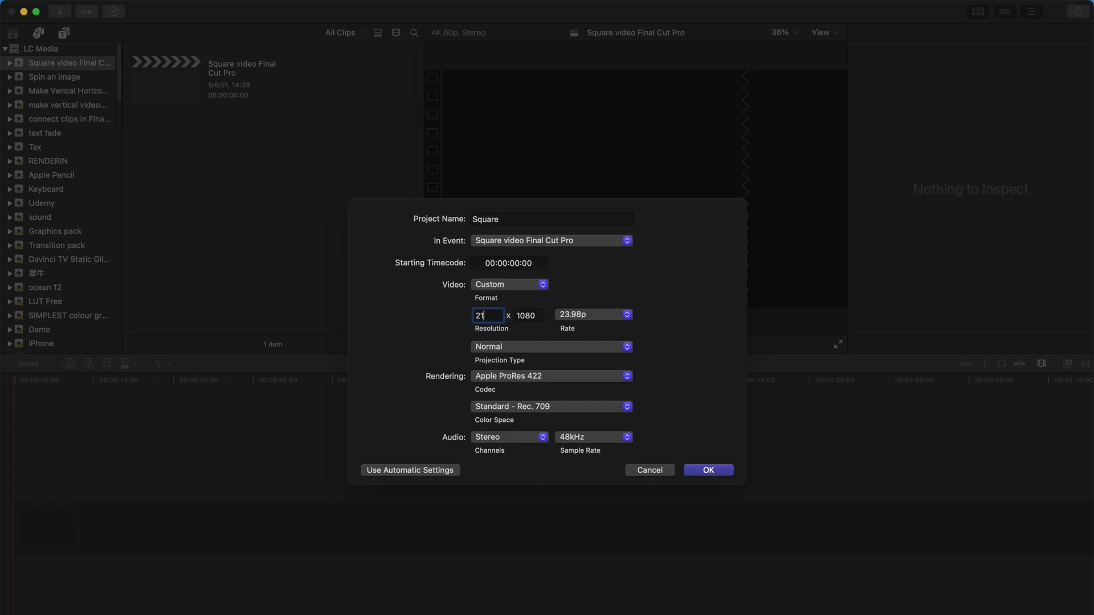
pyautogui.write('60')
pyautogui.press('Tab')
pyautogui.write('21')
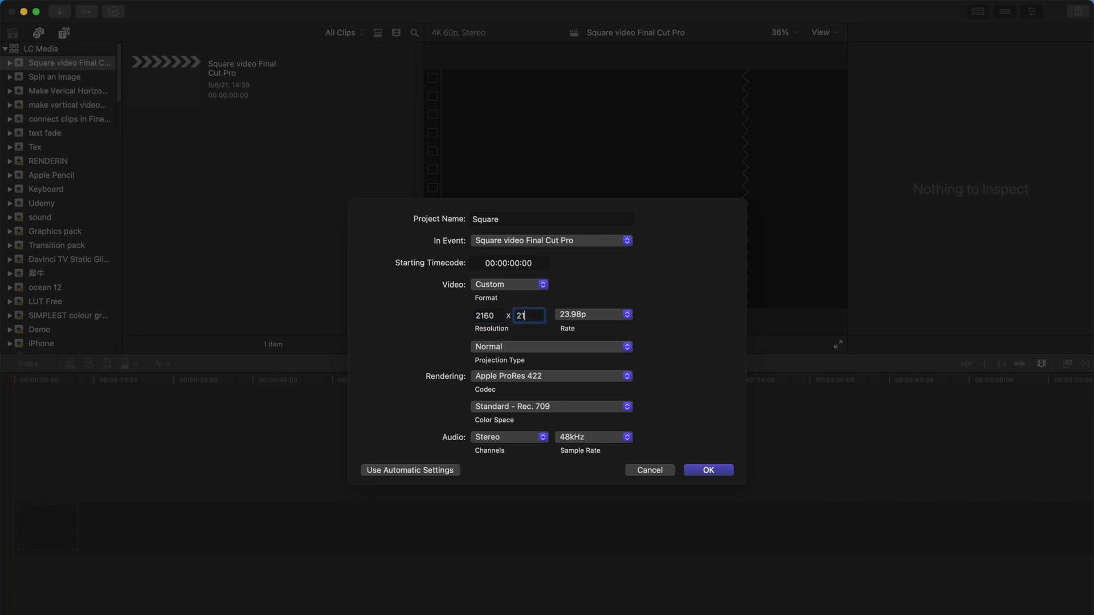
pyautogui.click(628, 320)
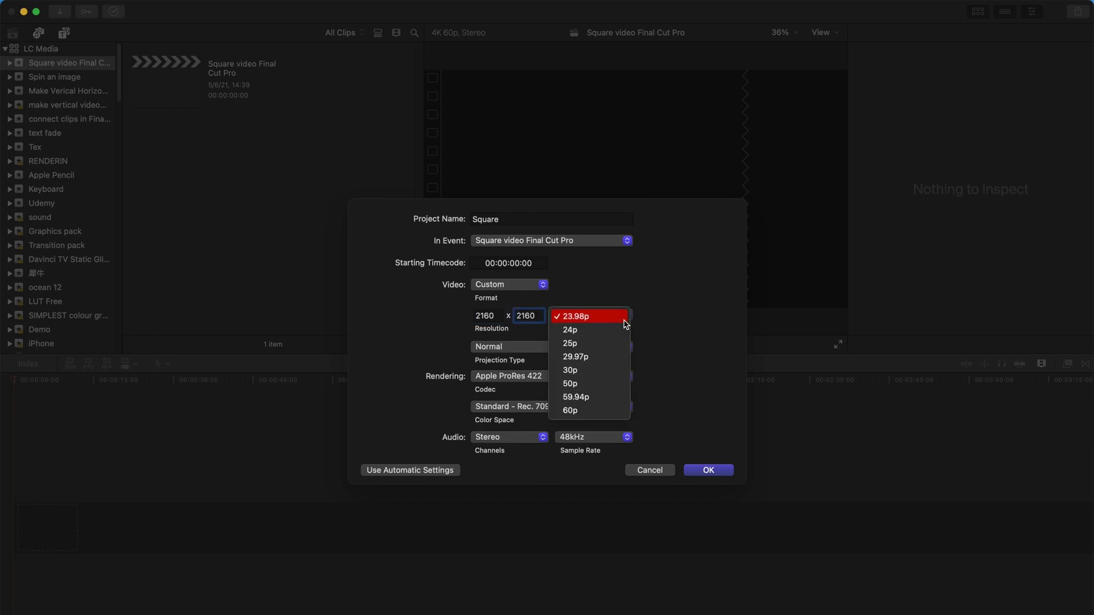
pyautogui.click(592, 410)
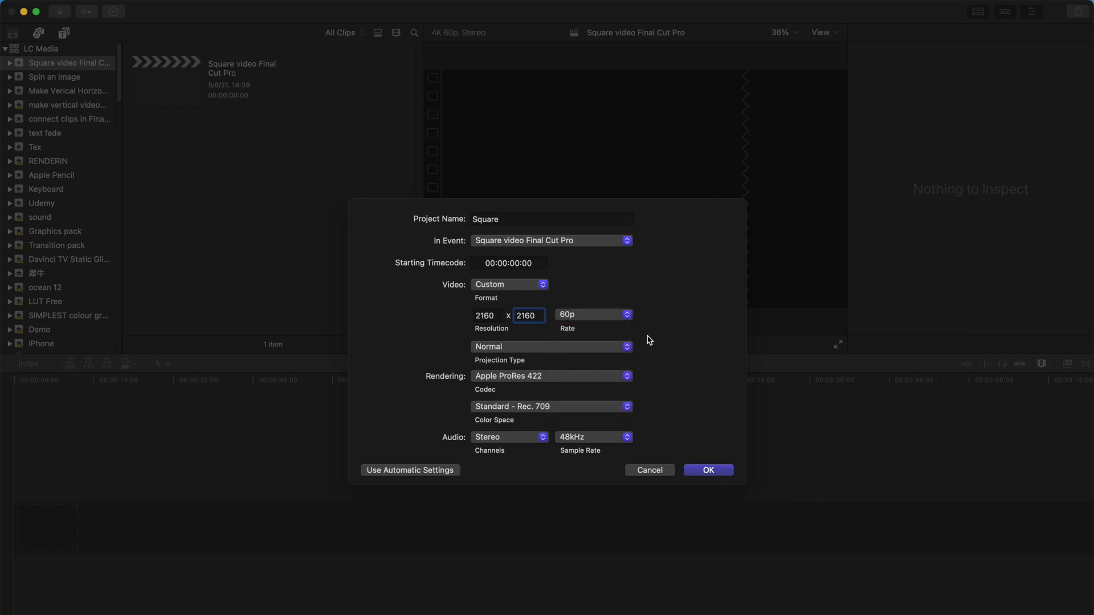
pyautogui.click(493, 409)
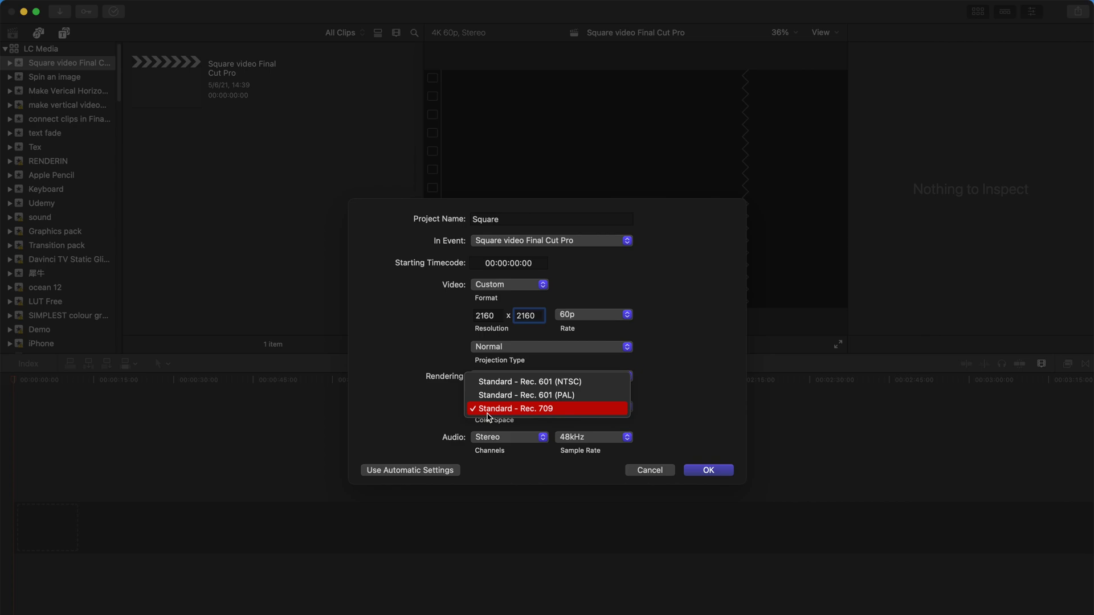
pyautogui.click(564, 415)
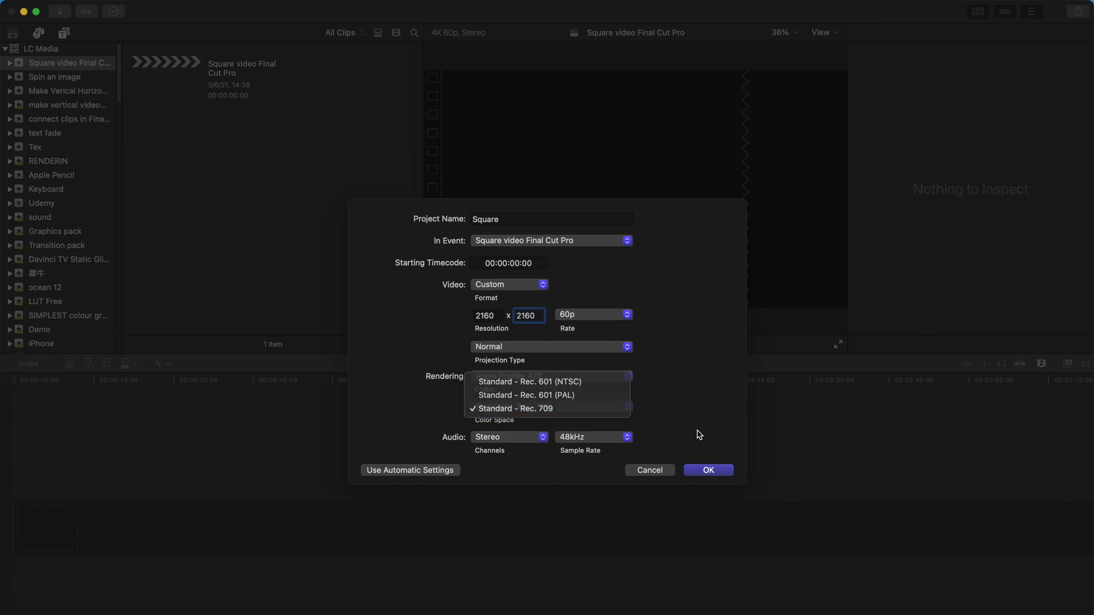
# - Create the Square project and drag the children-jumping-in-puddles clip from 4 Seasons into its timeline
pyautogui.click(704, 470)
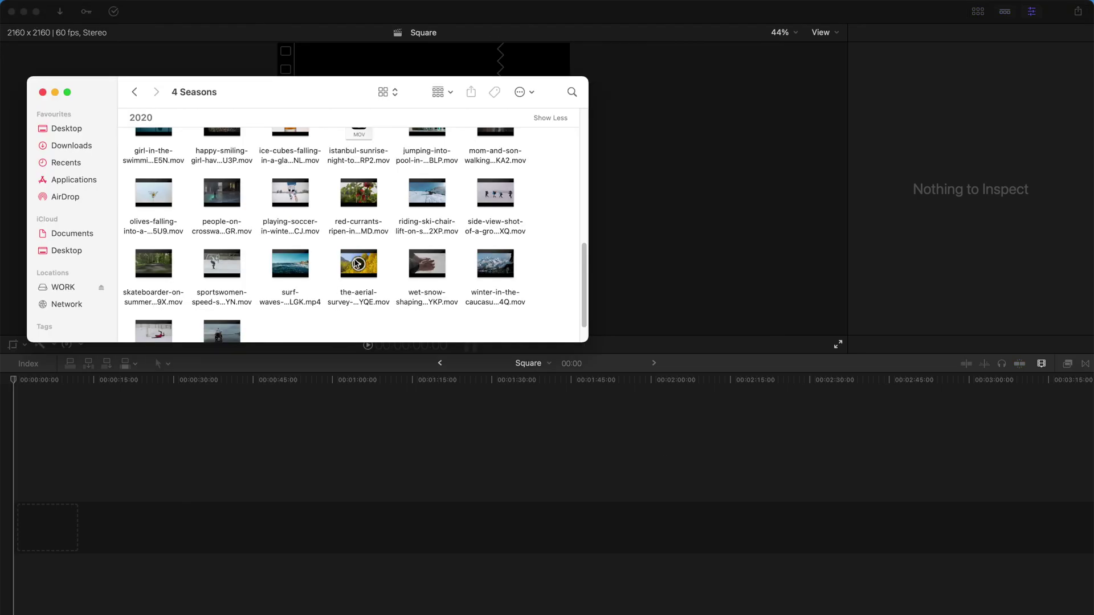
pyautogui.scroll(-2, 384, 266)
pyautogui.scroll(5, 383, 266)
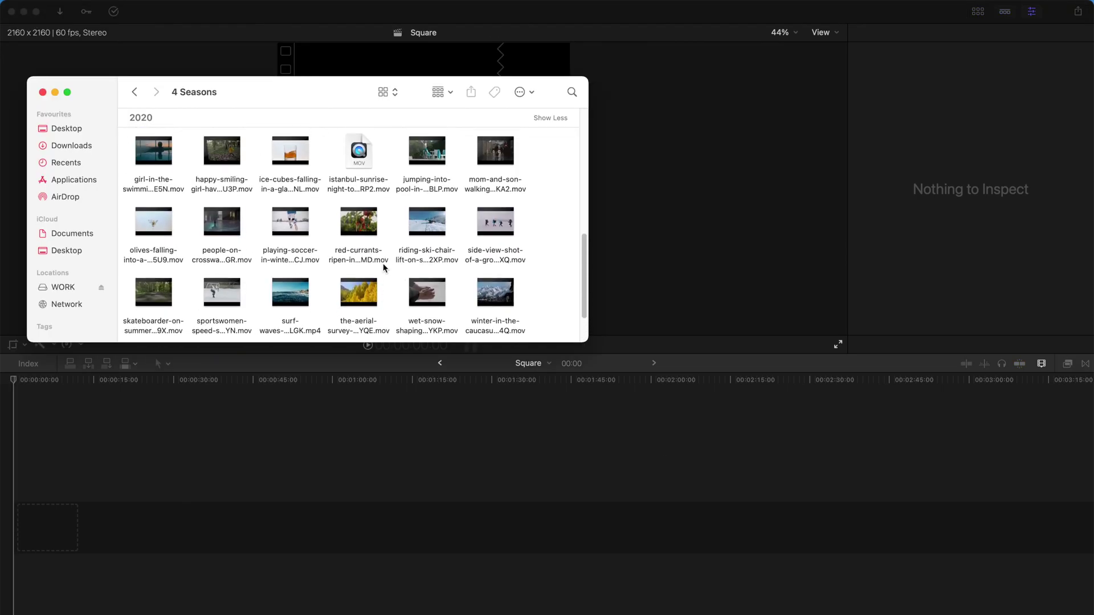
pyautogui.scroll(5, 383, 268)
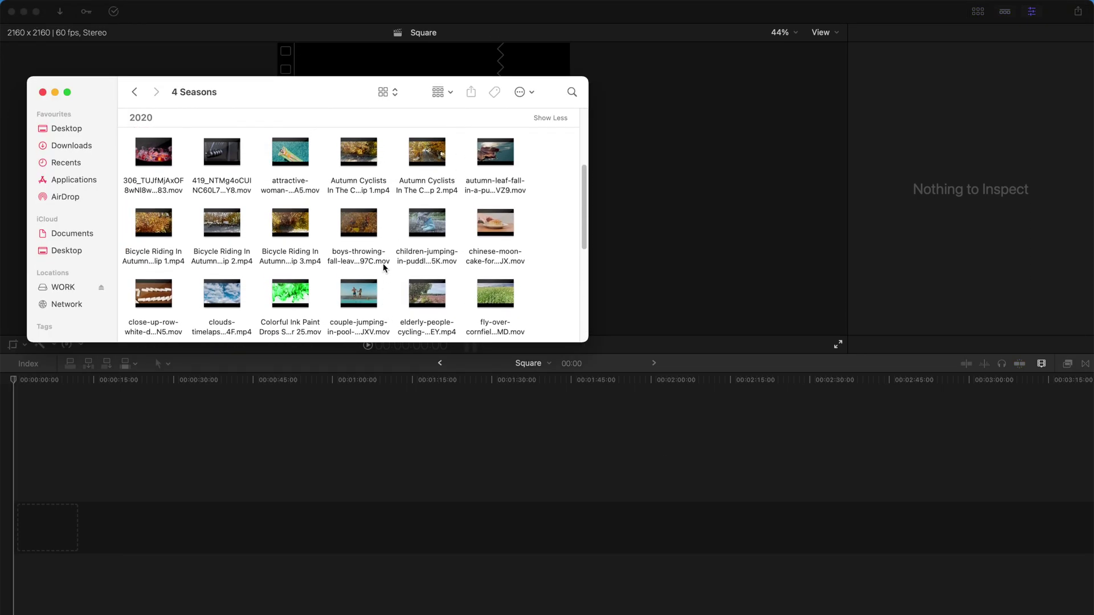
pyautogui.scroll(2, 383, 263)
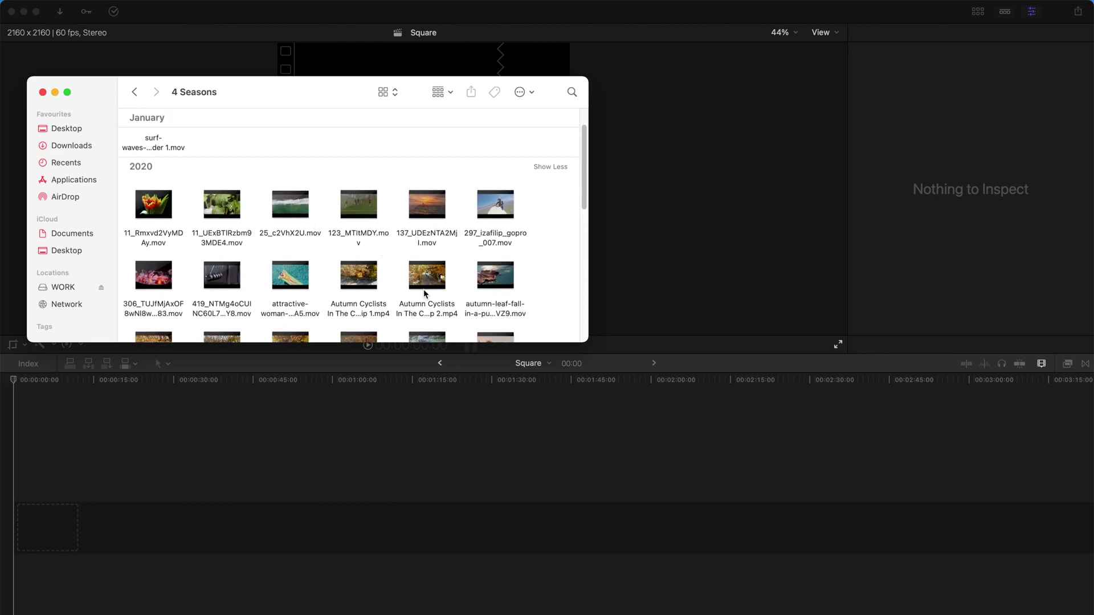
pyautogui.scroll(-5, 424, 293)
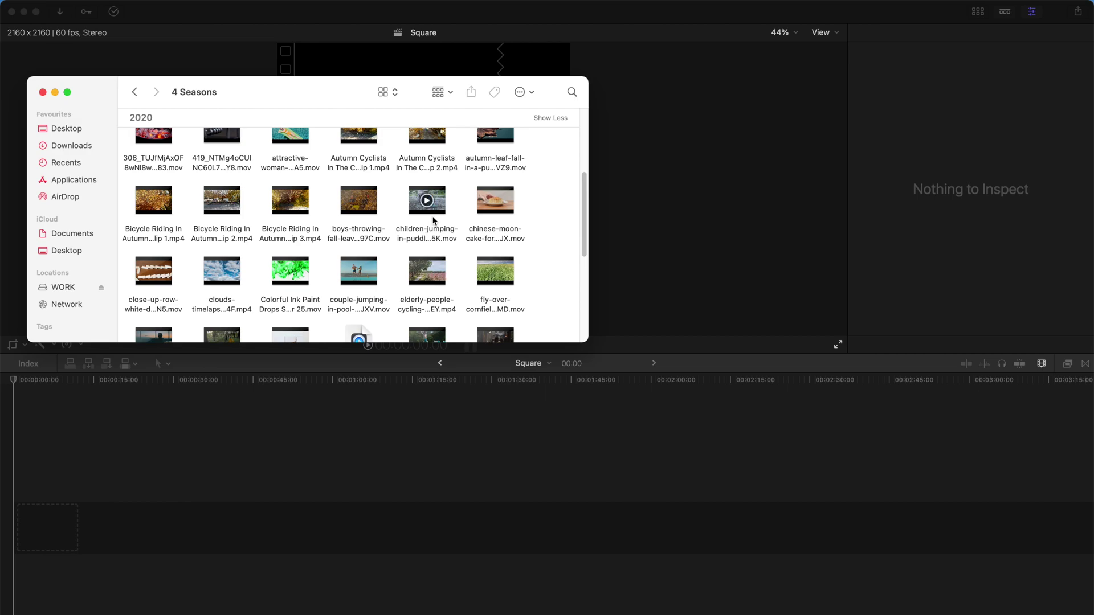
pyautogui.moveTo(442, 202); pyautogui.dragTo(265, 532)
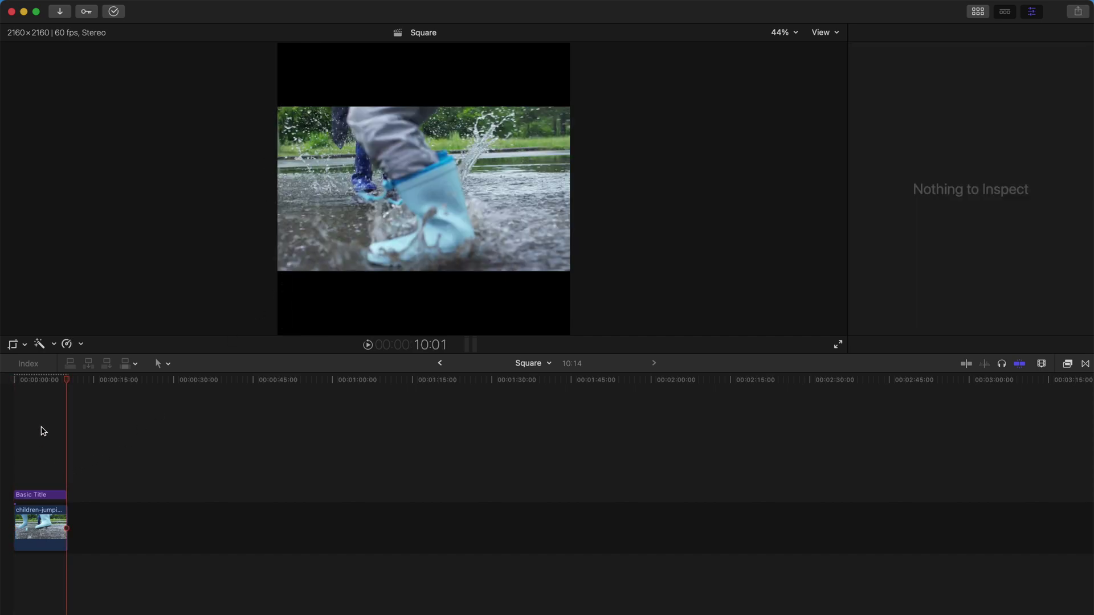
# - Move the title above the video and change its text to 'Instagram'
pyautogui.click(42, 388)
pyautogui.moveTo(423, 183); pyautogui.dragTo(423, 79)
pyautogui.click(957, 98)
pyautogui.write('Insta')
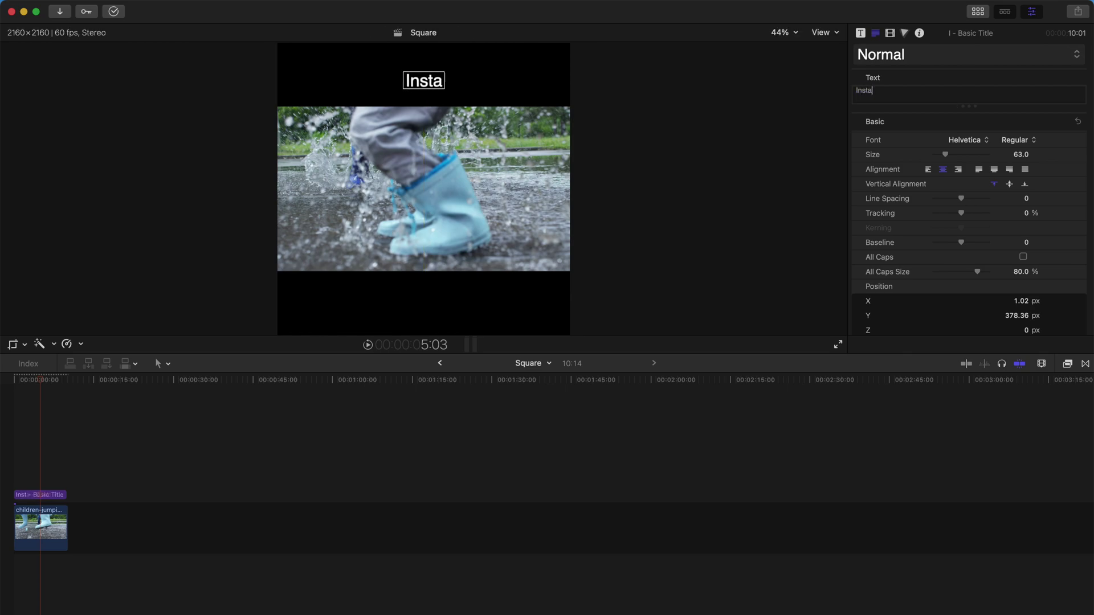
pyautogui.write('gram')
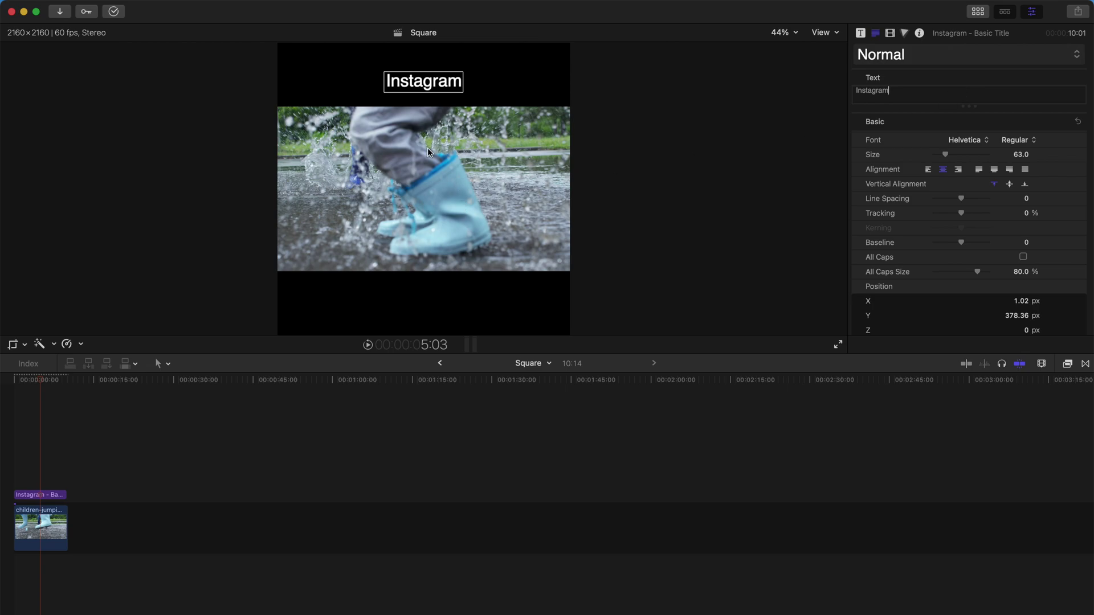
# - Duplicate the title below the clip, retitle it 'Follow & Like ;)', and centre it
pyautogui.moveTo(42, 494); pyautogui.dragTo(42, 479)
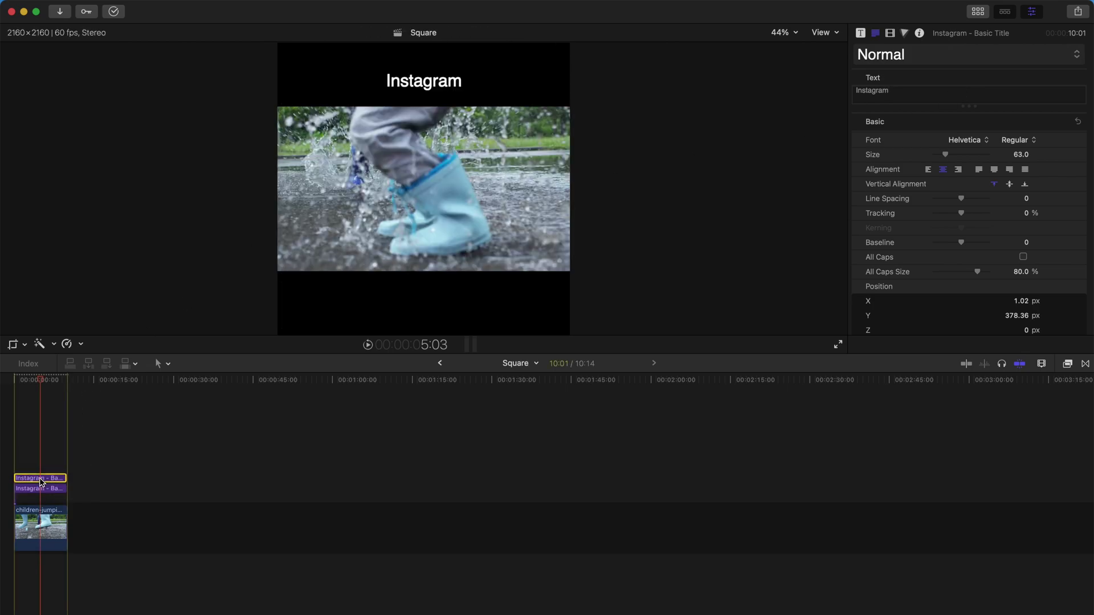
pyautogui.moveTo(439, 85); pyautogui.dragTo(368, 300)
pyautogui.doubleClick(945, 98)
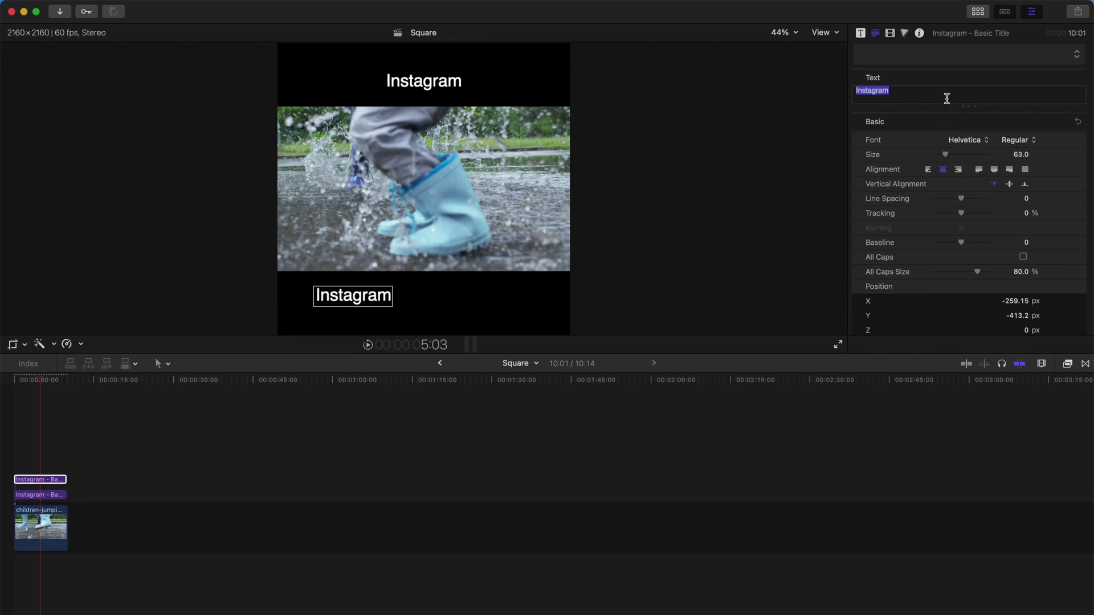
pyautogui.write('Follw')
pyautogui.press('BackSpace')
pyautogui.write('ow ')
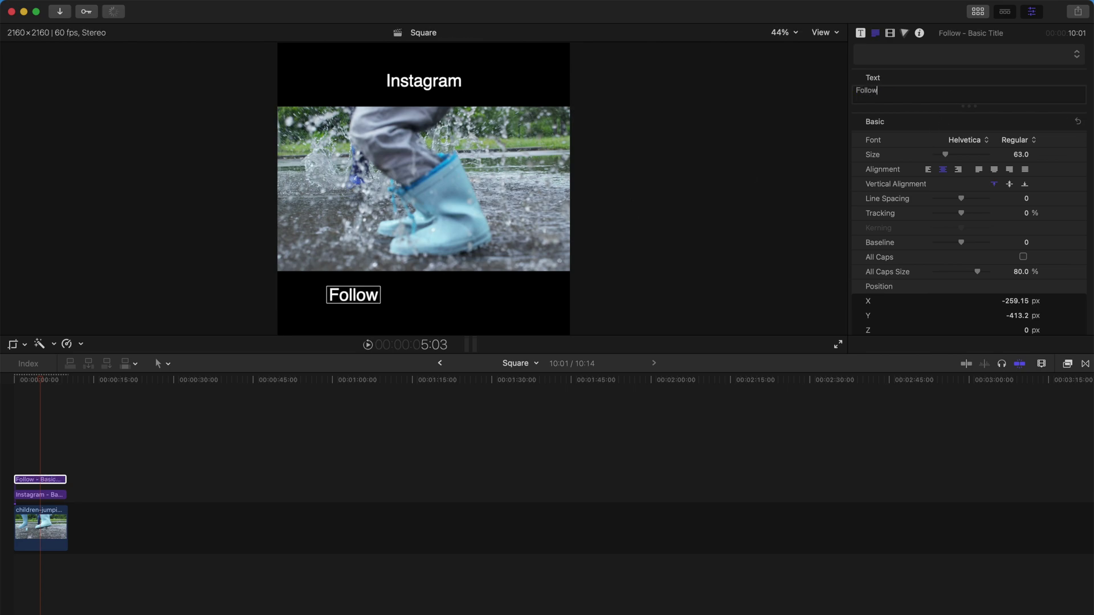
pyautogui.write('& Like')
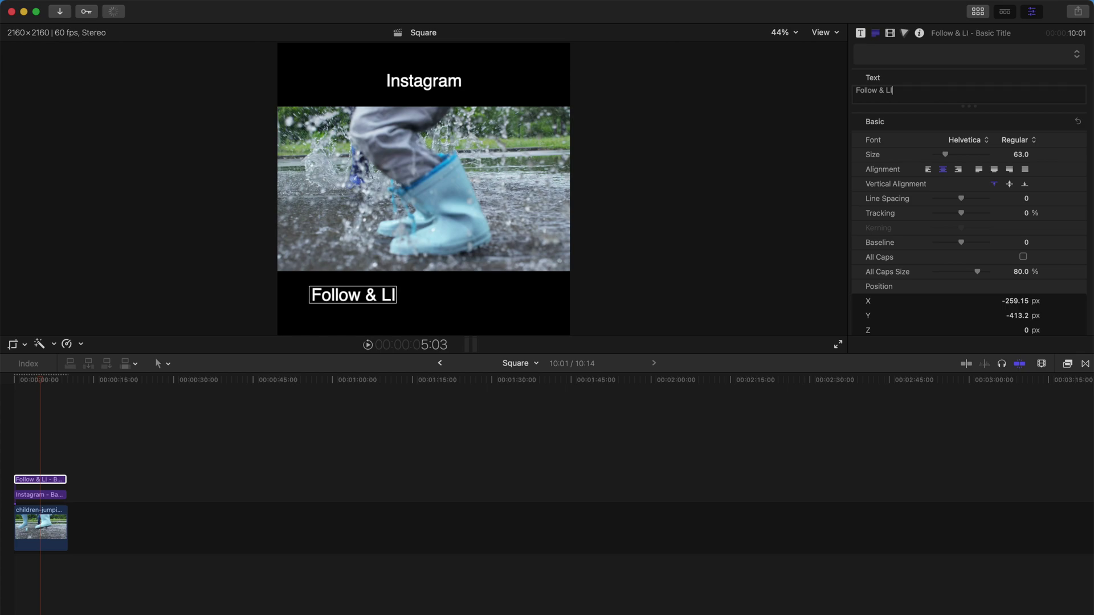
pyautogui.write(' ;')
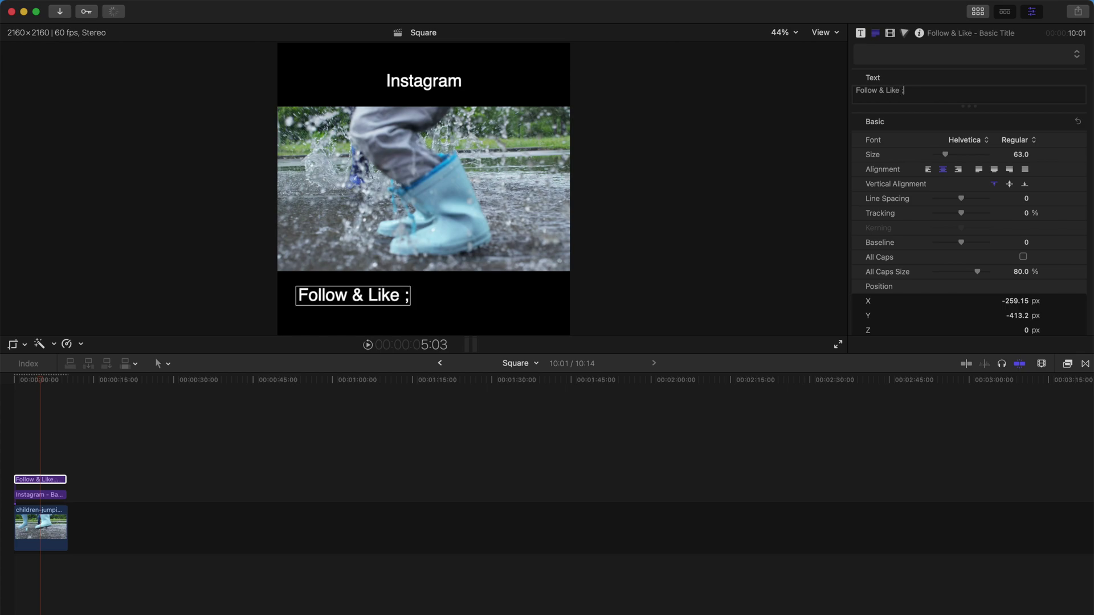
pyautogui.write(')')
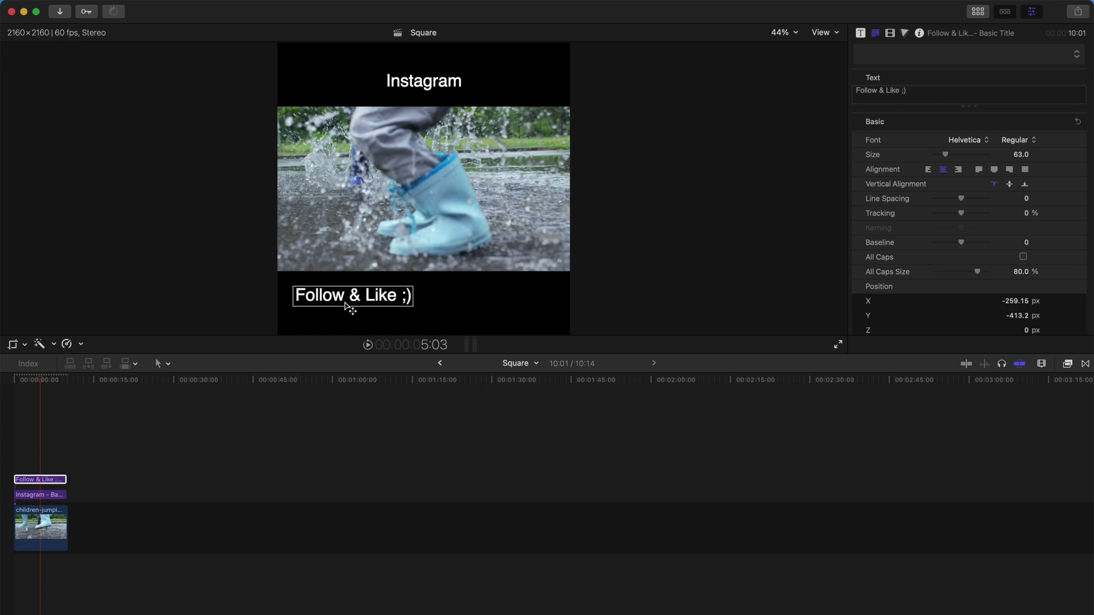
pyautogui.moveTo(349, 305); pyautogui.dragTo(398, 304)
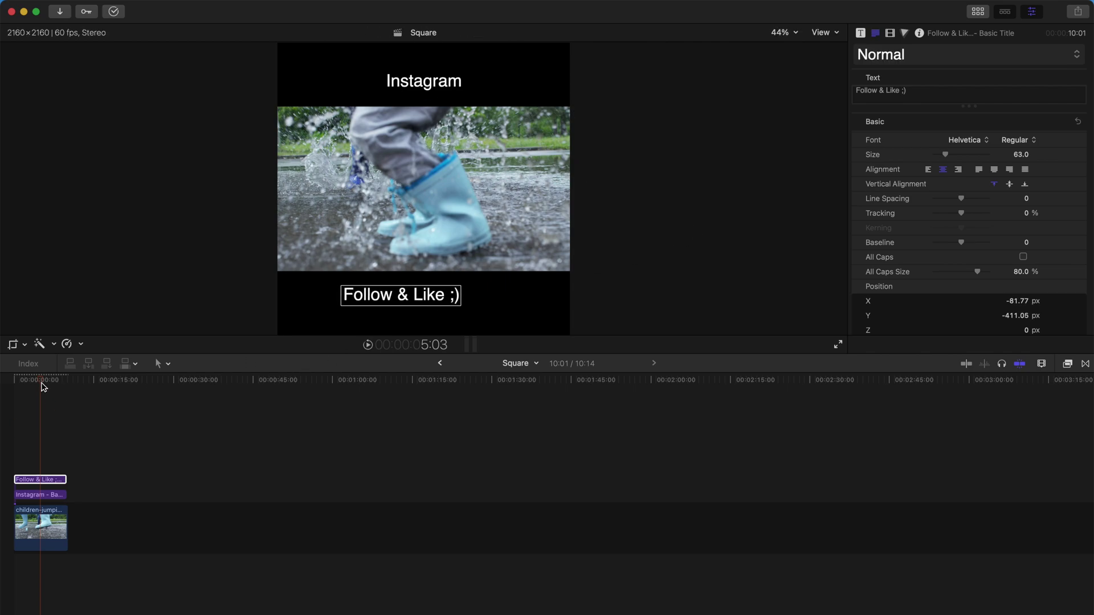
pyautogui.moveTo(42, 387); pyautogui.dragTo(33, 387)
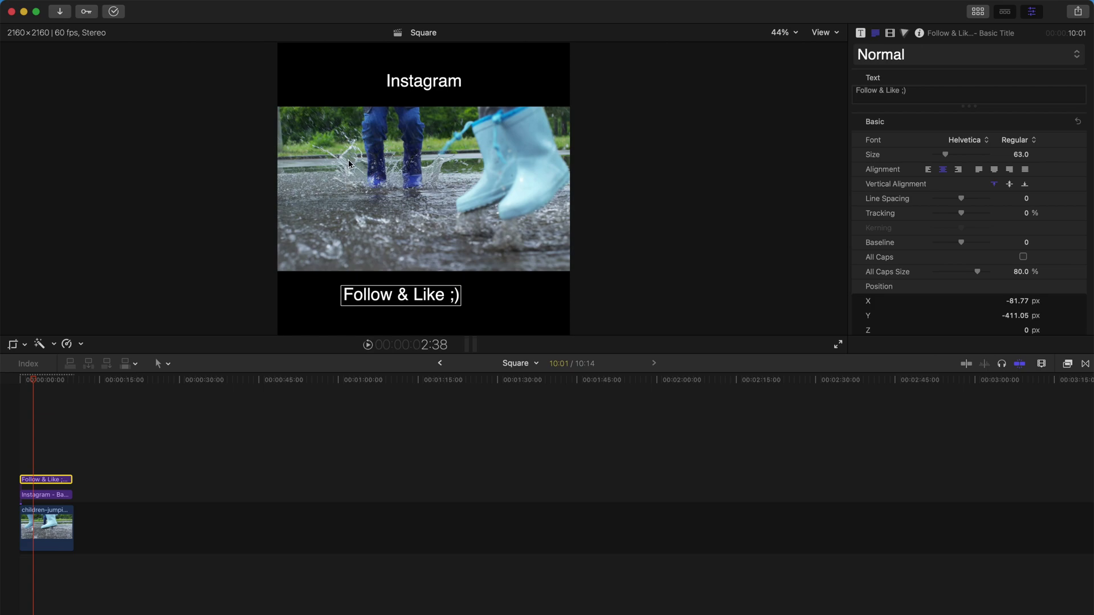
# - Drag the Clouds and Glimmer generators beneath the puddle clip, then hide the browser
pyautogui.click(977, 12)
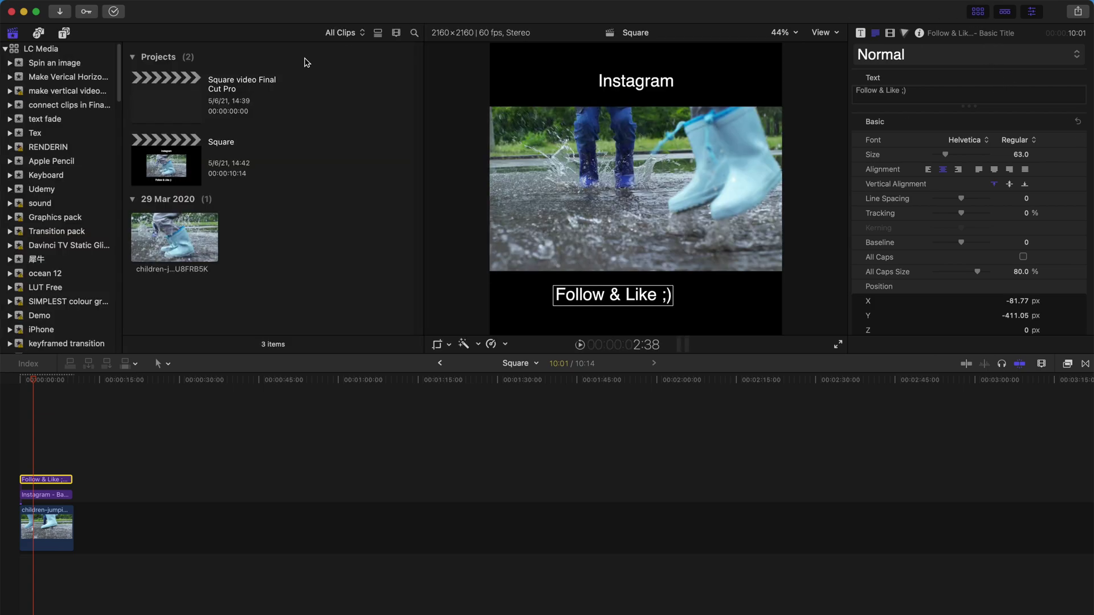
pyautogui.click(65, 34)
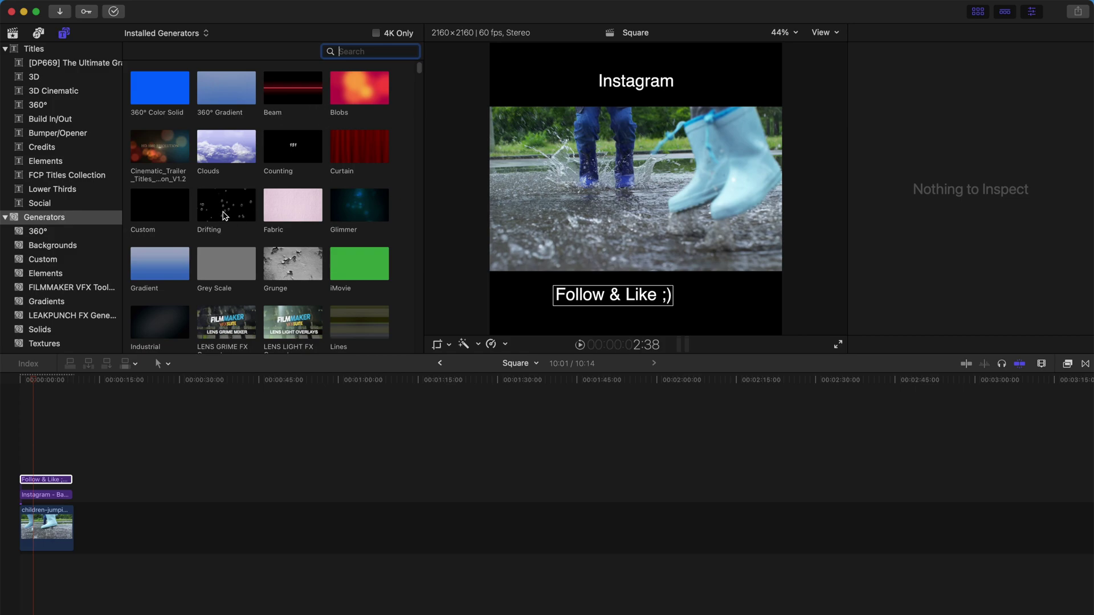
pyautogui.click(226, 174)
pyautogui.moveTo(216, 157); pyautogui.dragTo(24, 593)
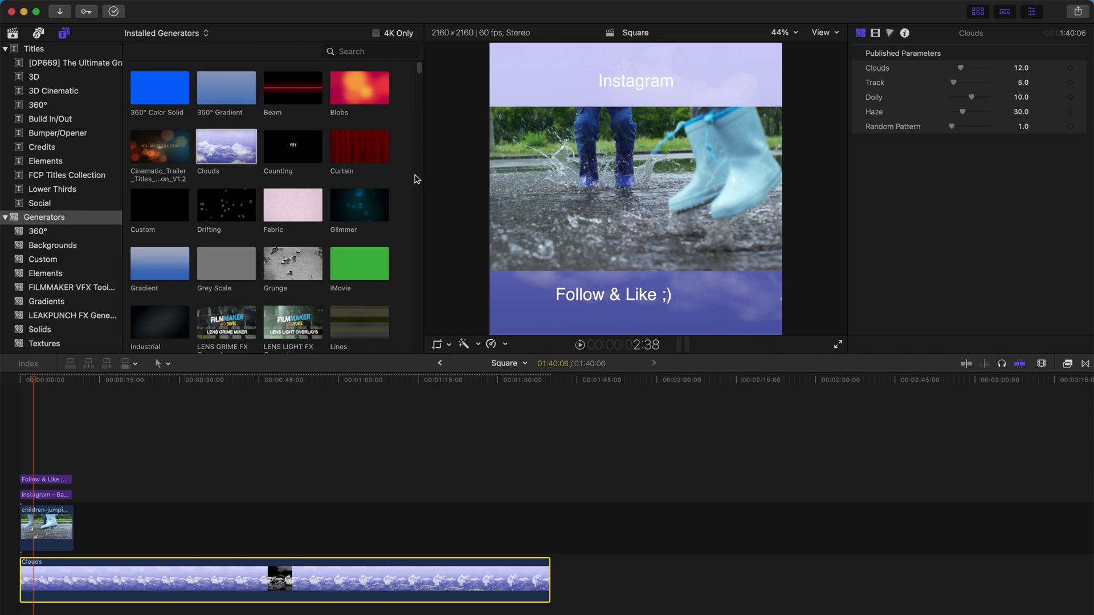
pyautogui.moveTo(365, 208); pyautogui.dragTo(27, 578)
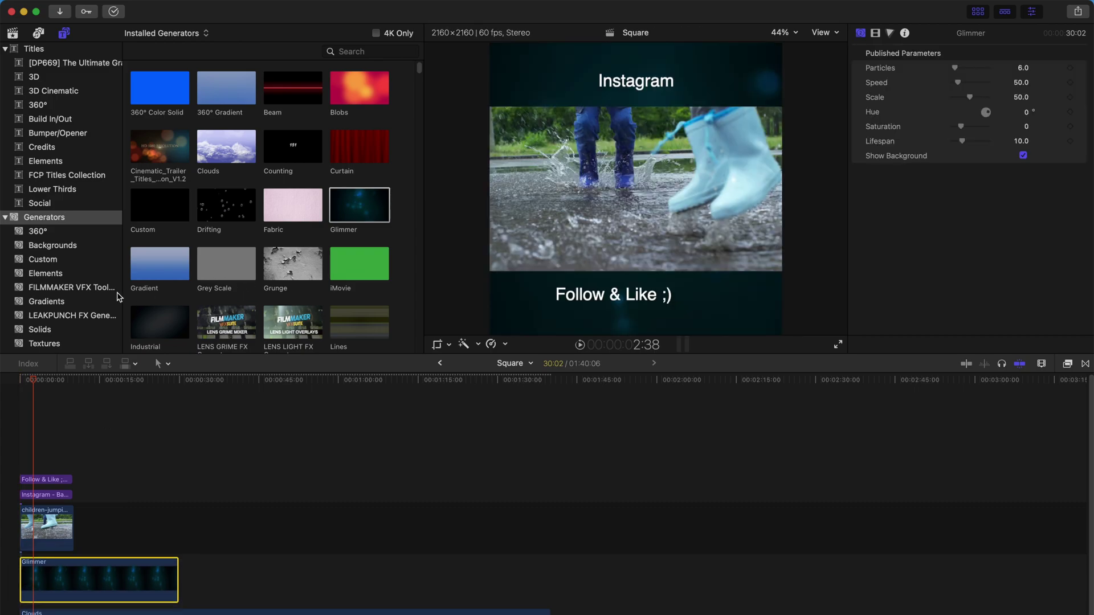
pyautogui.click(978, 12)
pyautogui.scroll(-2, 241, 422)
pyautogui.hscroll(-1, 247, 408)
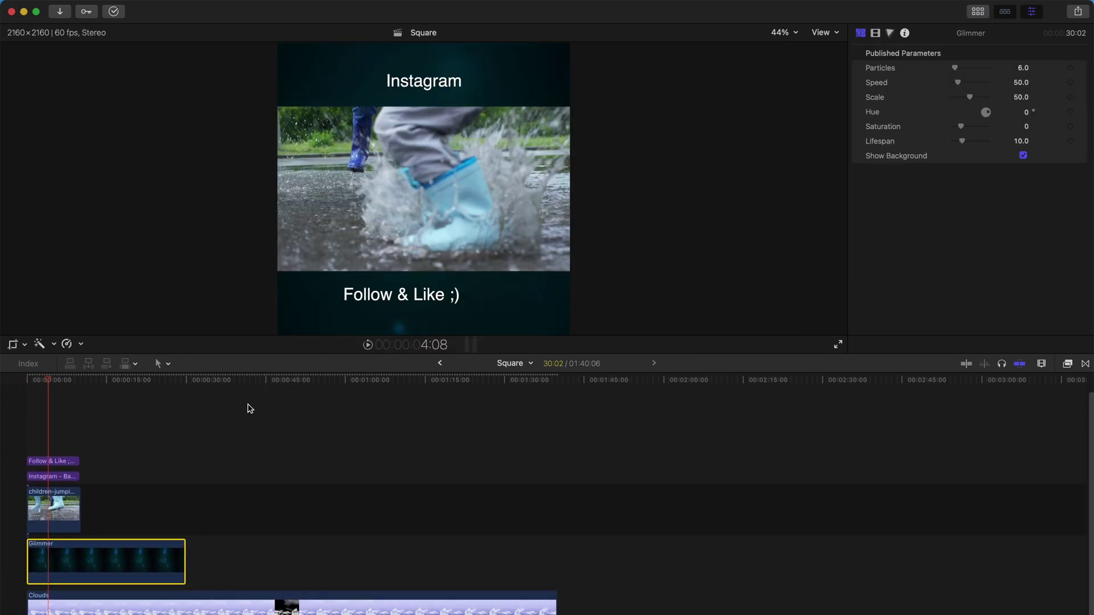
# - Delete the Glimmer and Clouds backgrounds and both titles from the timeline
pyautogui.keyDown('super'); pyautogui.click(121, 598); pyautogui.keyUp('super')
pyautogui.press('BackSpace')
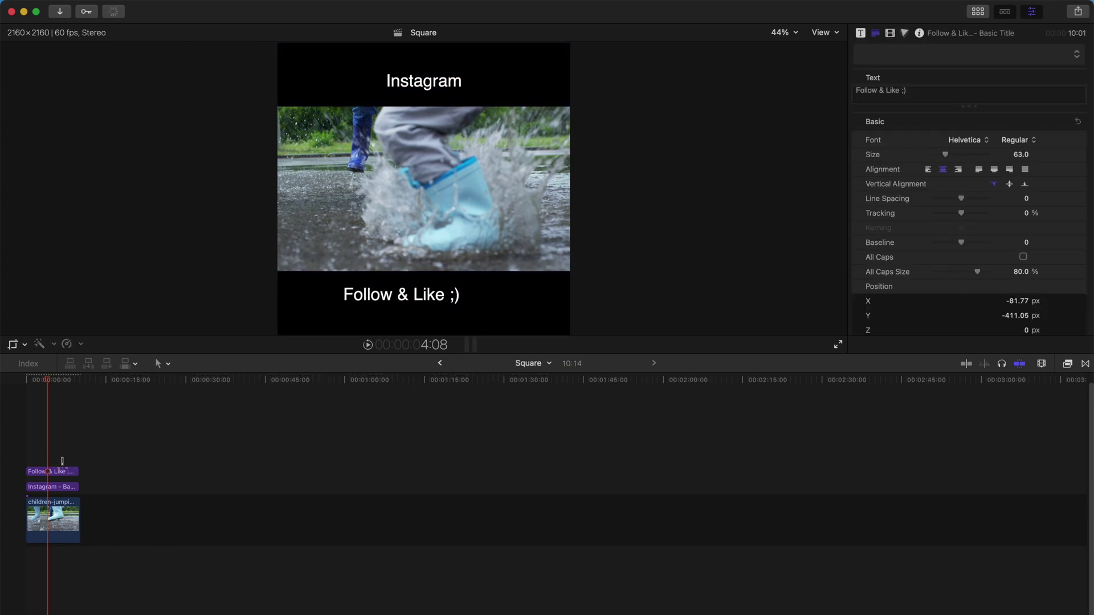
pyautogui.moveTo(60, 459); pyautogui.dragTo(64, 488)
pyautogui.press('BackSpace')
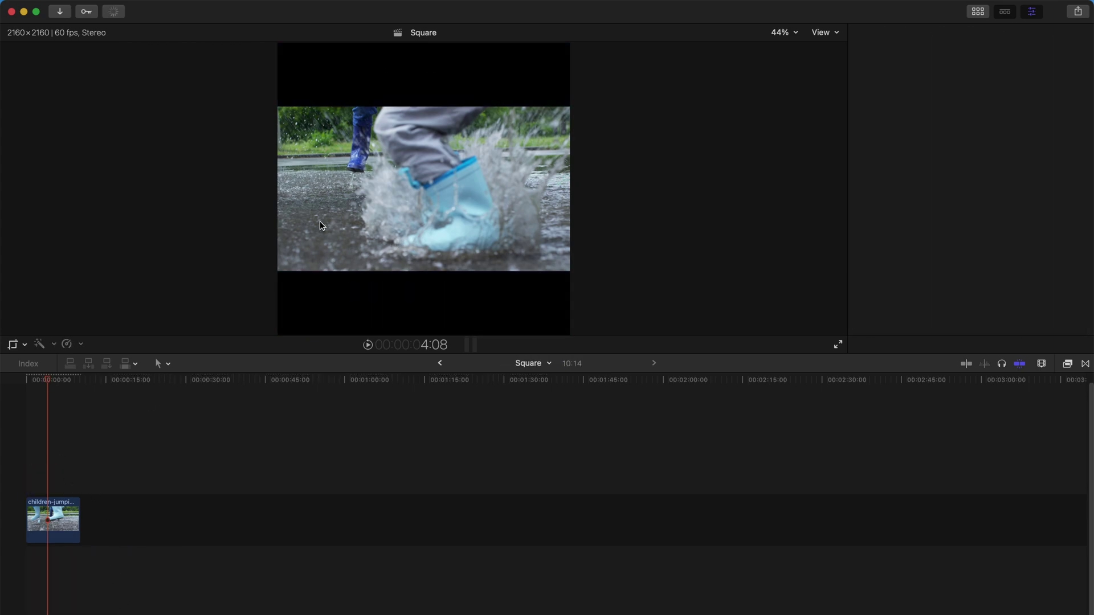
# - Smart Conform the puddle clip, shift it left, preview it, then undo the repositioning
pyautogui.click(54, 519)
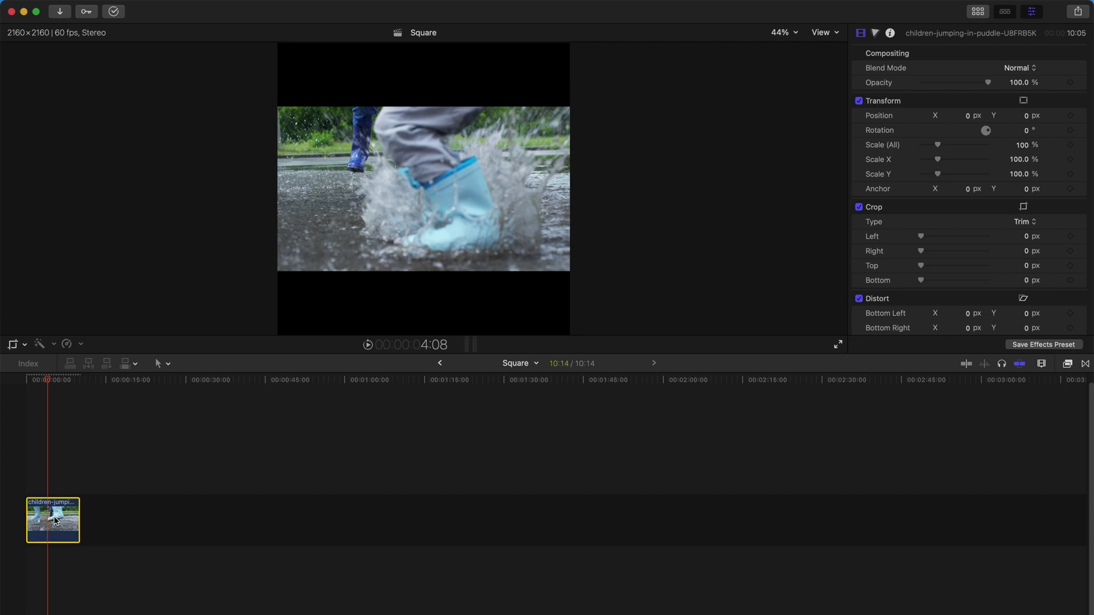
pyautogui.click(249, 7)
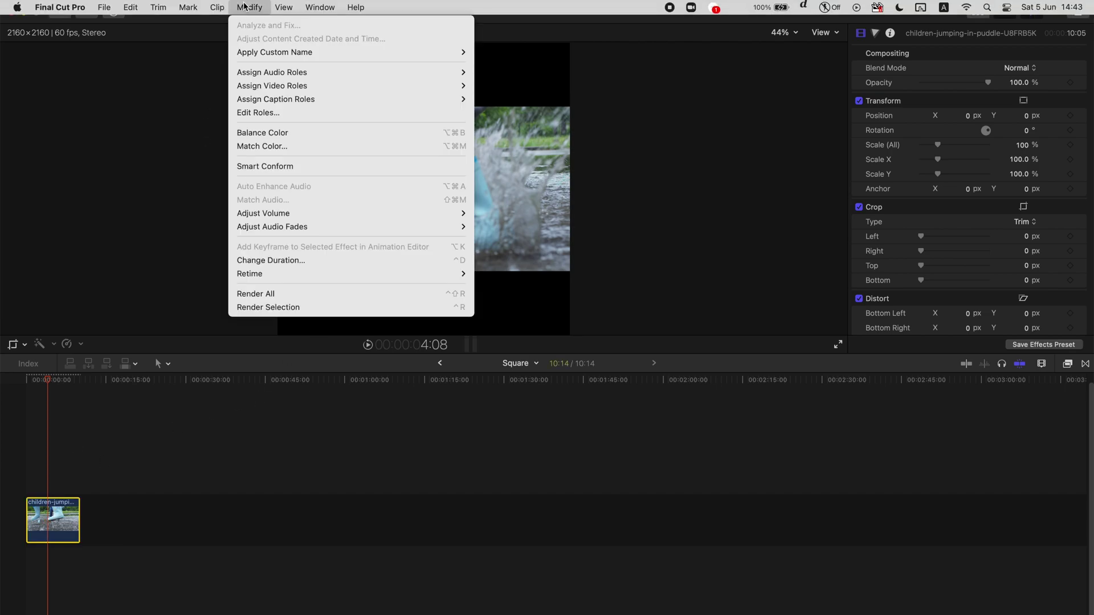
pyautogui.click(298, 165)
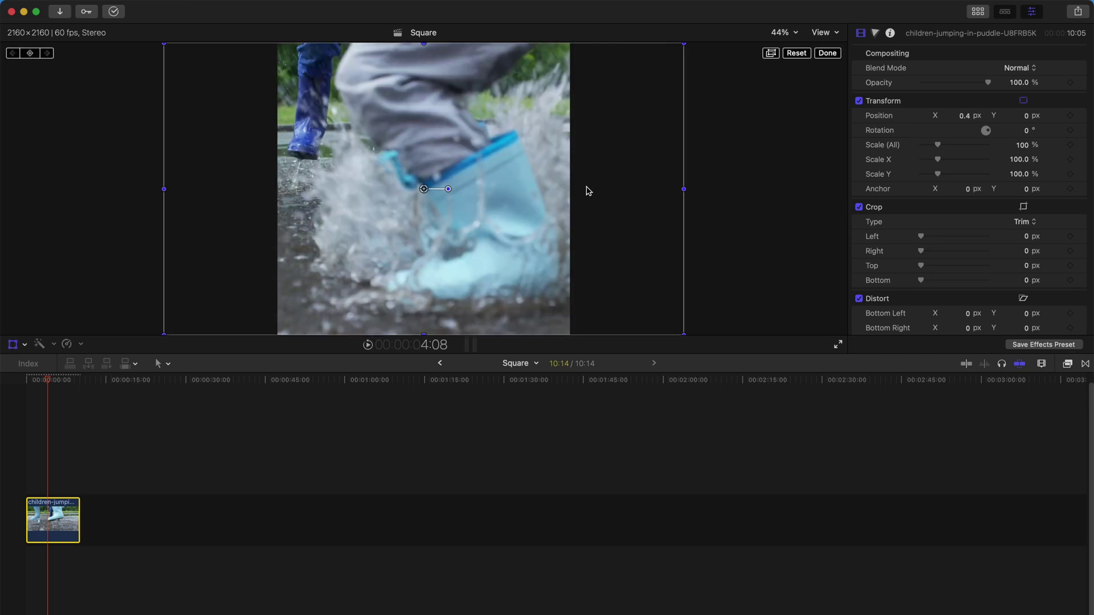
pyautogui.moveTo(487, 153)
pyautogui.mouseDown()
pyautogui.moveTo(528, 155)
pyautogui.moveTo(465, 152)
pyautogui.mouseUp()
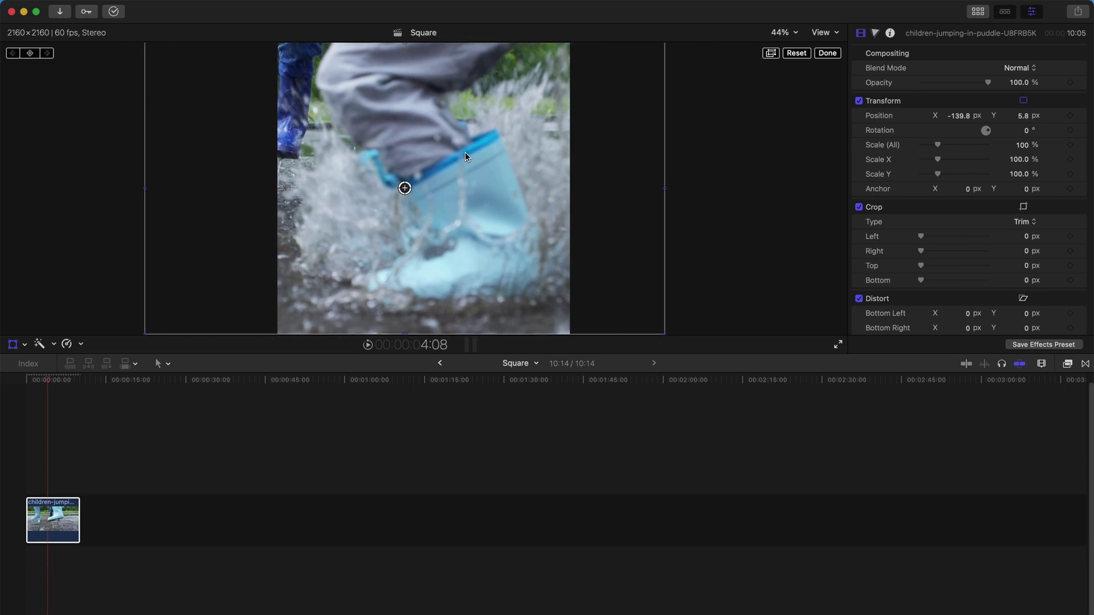
pyautogui.click(827, 53)
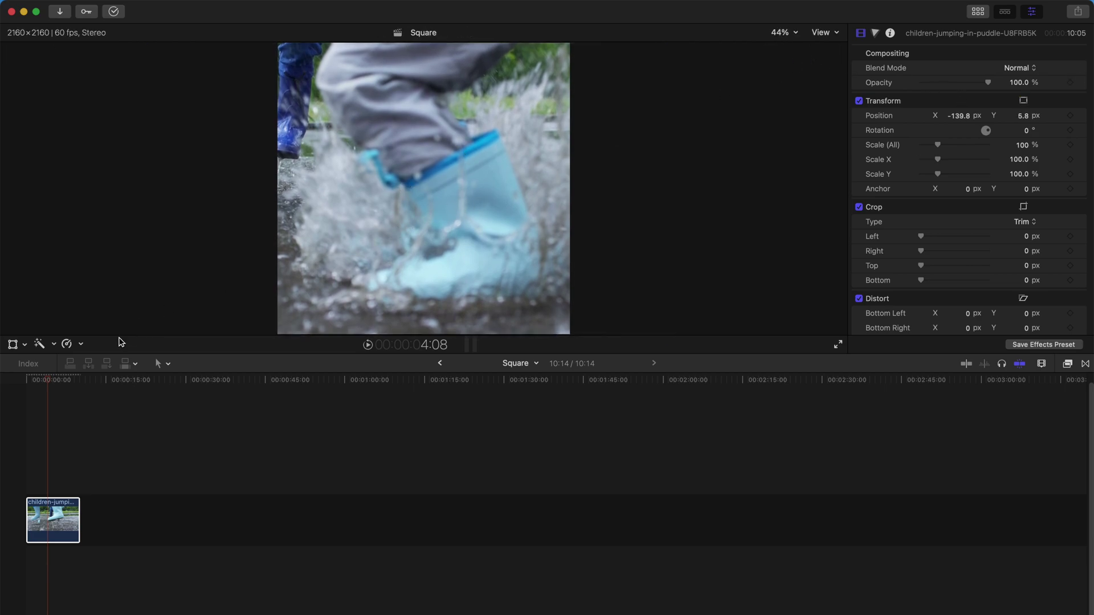
pyautogui.press('space')
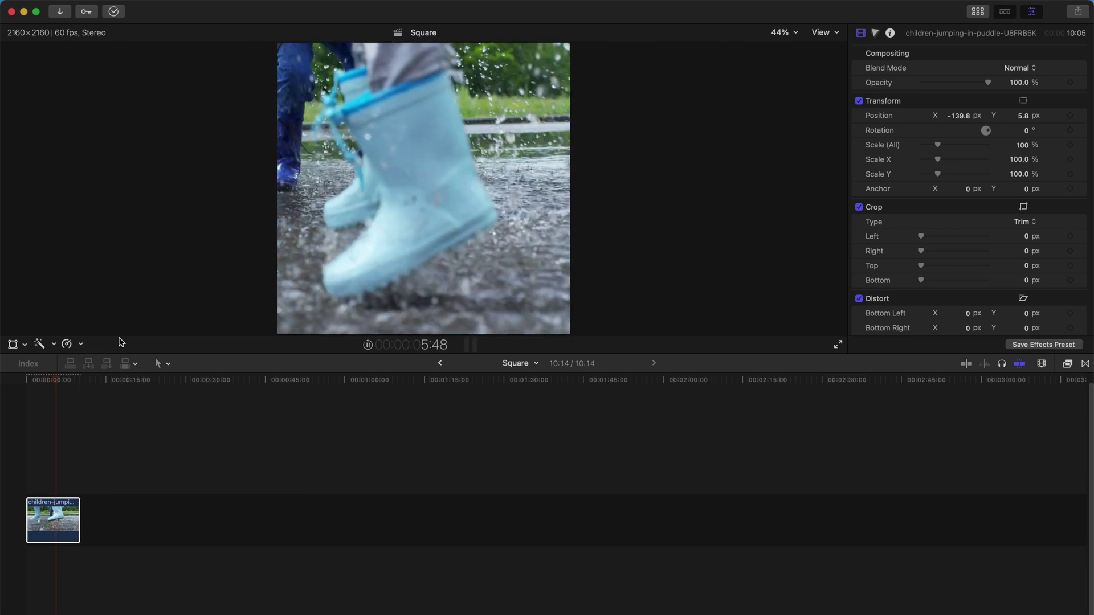
pyautogui.press('space')
pyautogui.press('super+z')
pyautogui.press('super+z')
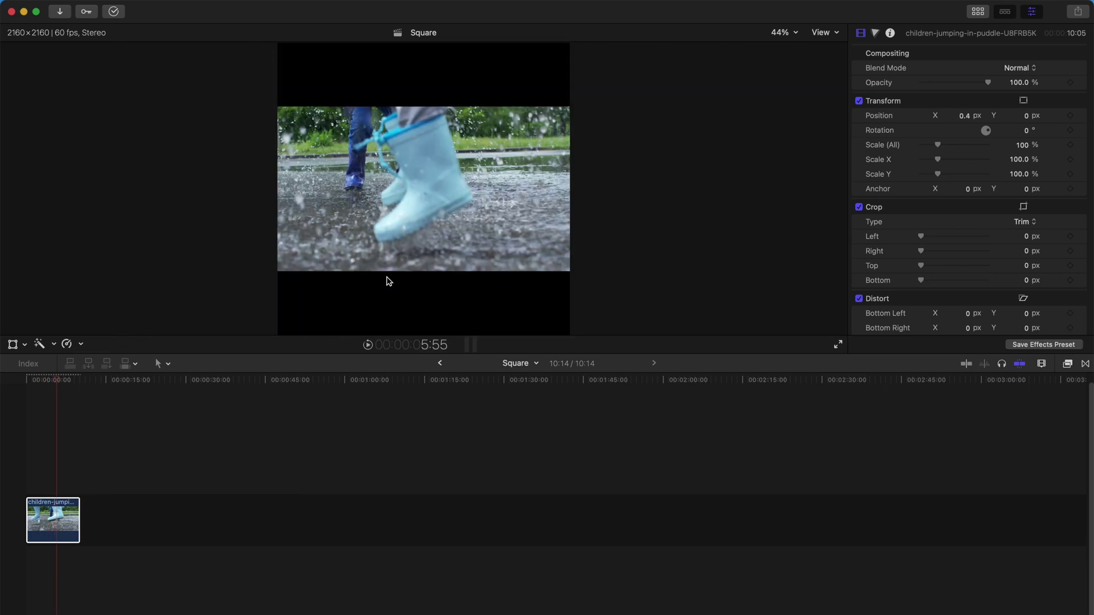
# - Undo the Smart Conform and crop the puddle clip's sides down to a square at 5:03
pyautogui.click(32, 512)
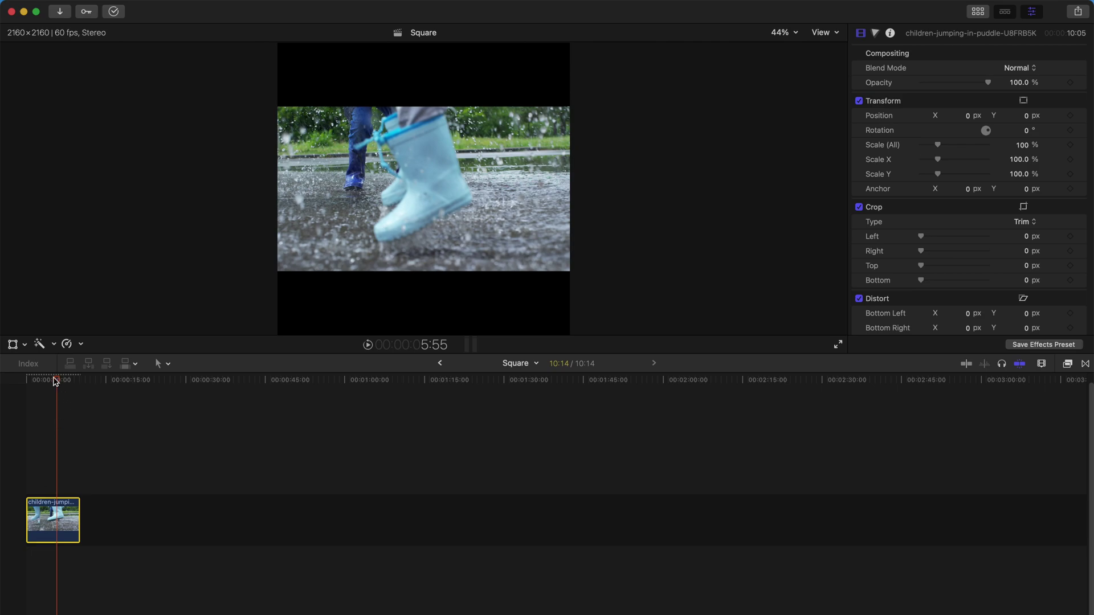
pyautogui.click(52, 379)
pyautogui.click(26, 345)
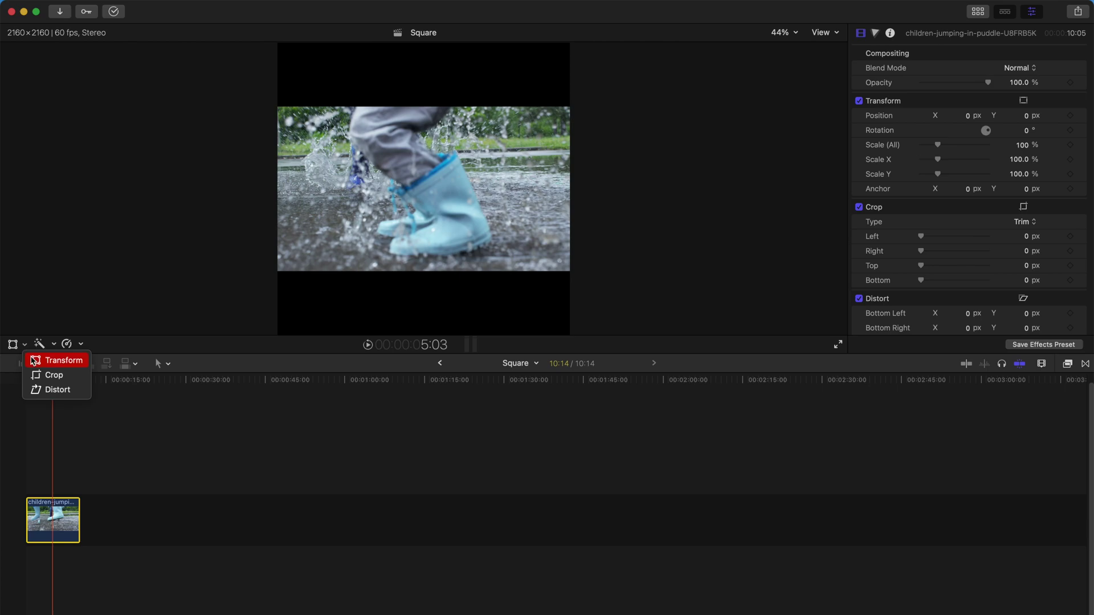
pyautogui.click(312, 369)
pyautogui.hotkey('shift', 'c')
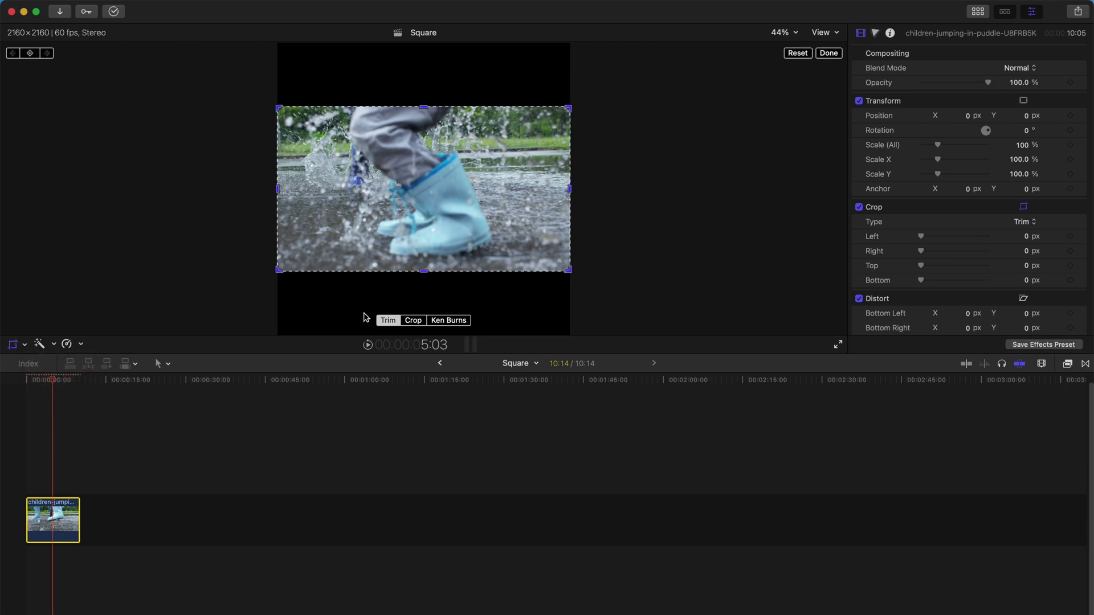
pyautogui.click(413, 320)
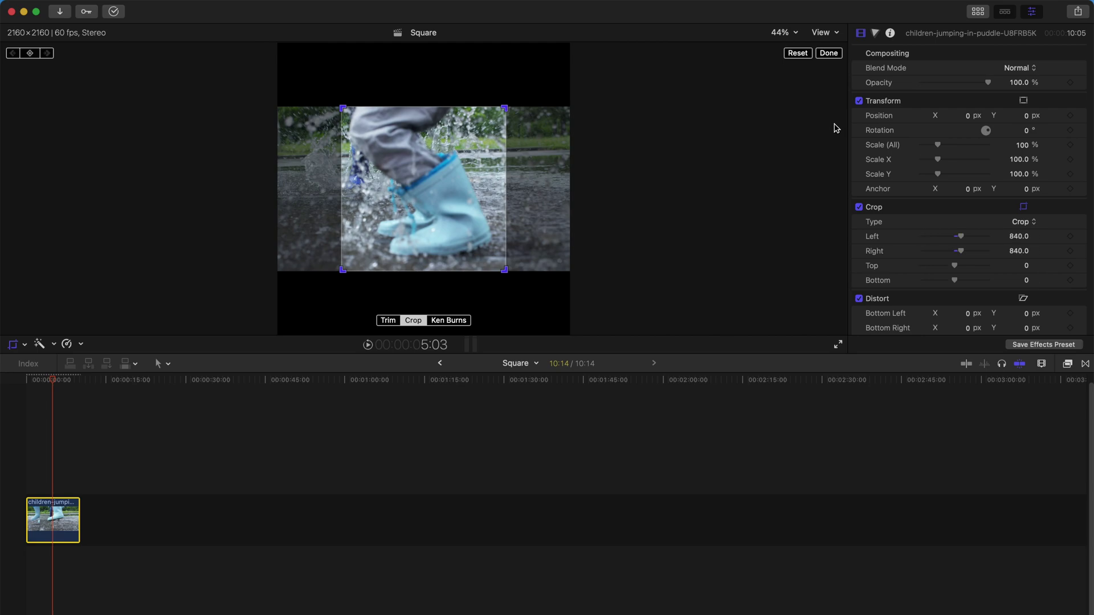
pyautogui.click(831, 53)
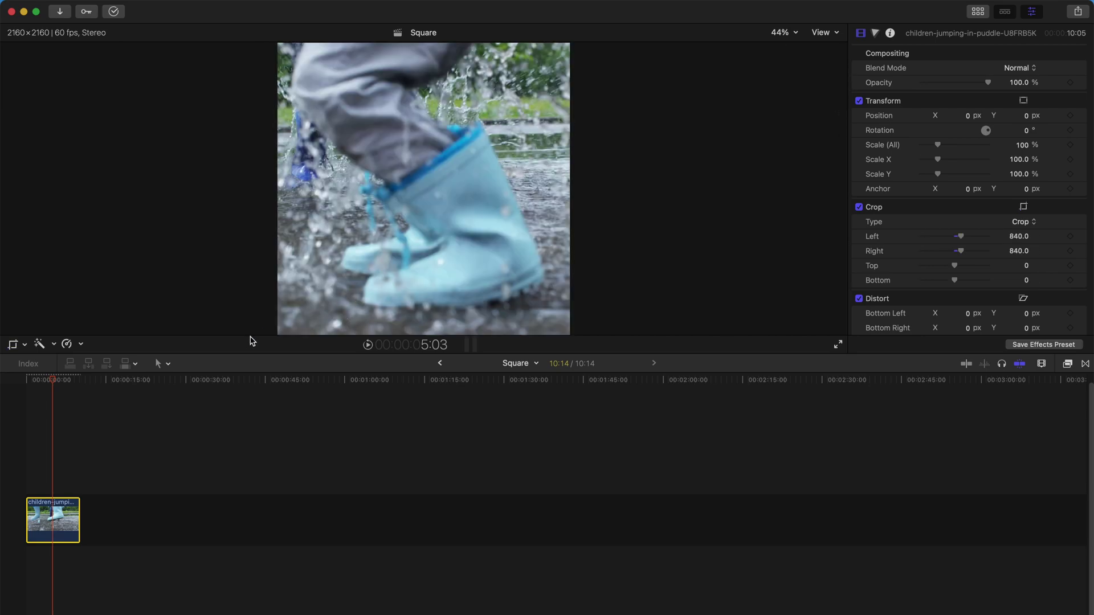
# - Revisit Crop mode, nudge the crop area, and confirm the 840 px left/right crop
pyautogui.click(24, 344)
pyautogui.click(456, 169)
pyautogui.hotkey('shift', 'c')
pyautogui.moveTo(445, 170)
pyautogui.mouseDown()
pyautogui.moveTo(433, 171)
pyautogui.moveTo(484, 171)
pyautogui.moveTo(401, 174)
pyautogui.moveTo(443, 172)
pyautogui.mouseUp()
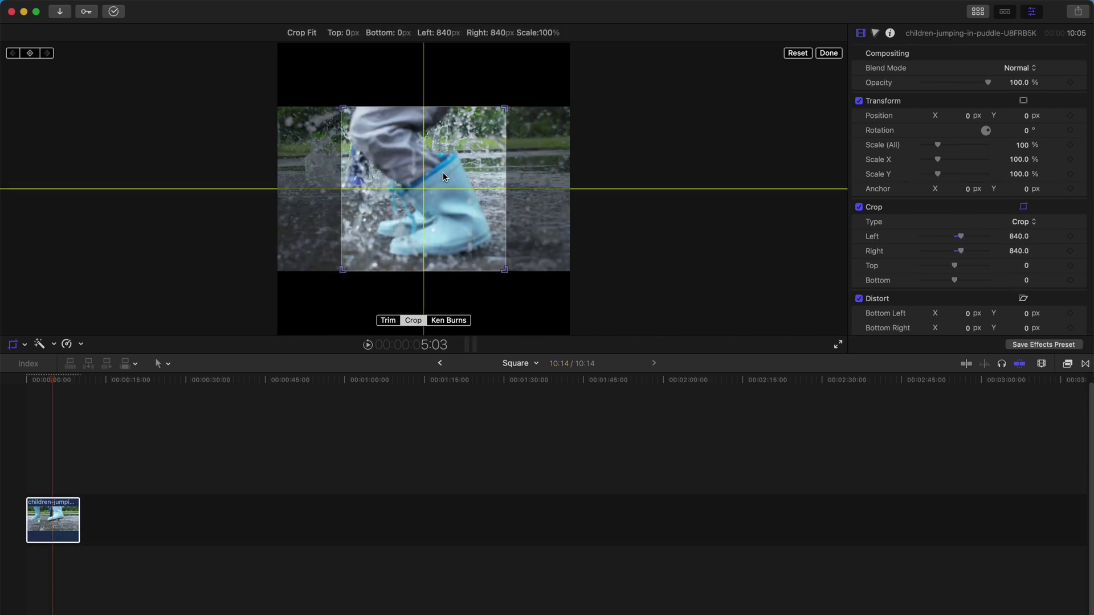
pyautogui.click(837, 56)
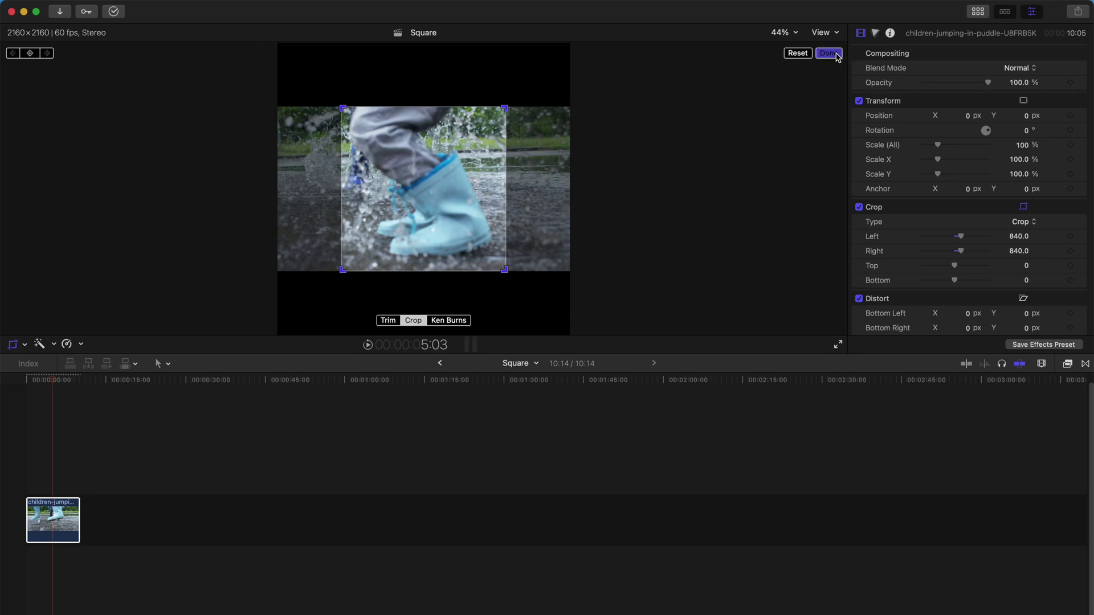